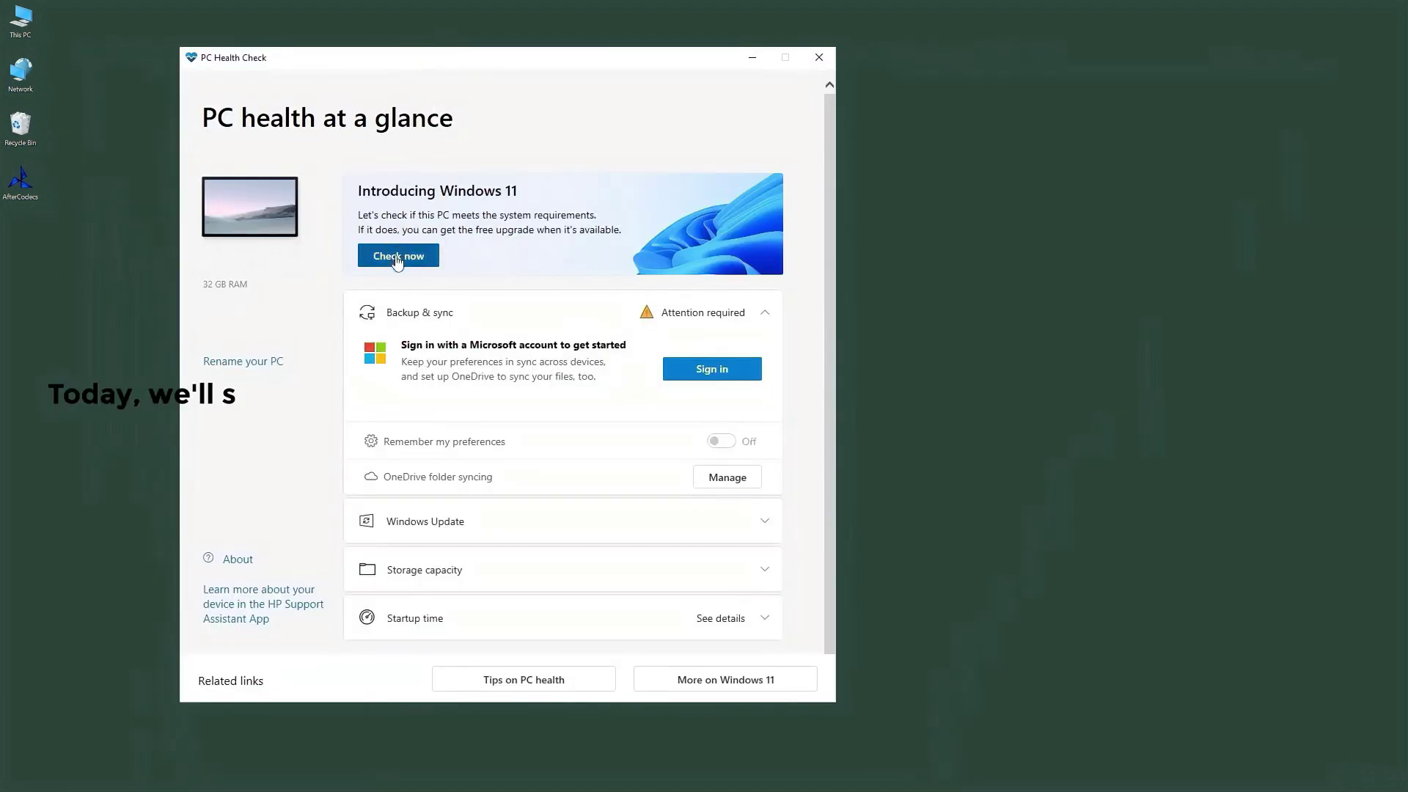
Step: Check whether this PC meets the Windows 11 system requirements
{"action": "left_click", "coordinate": [399, 255]}
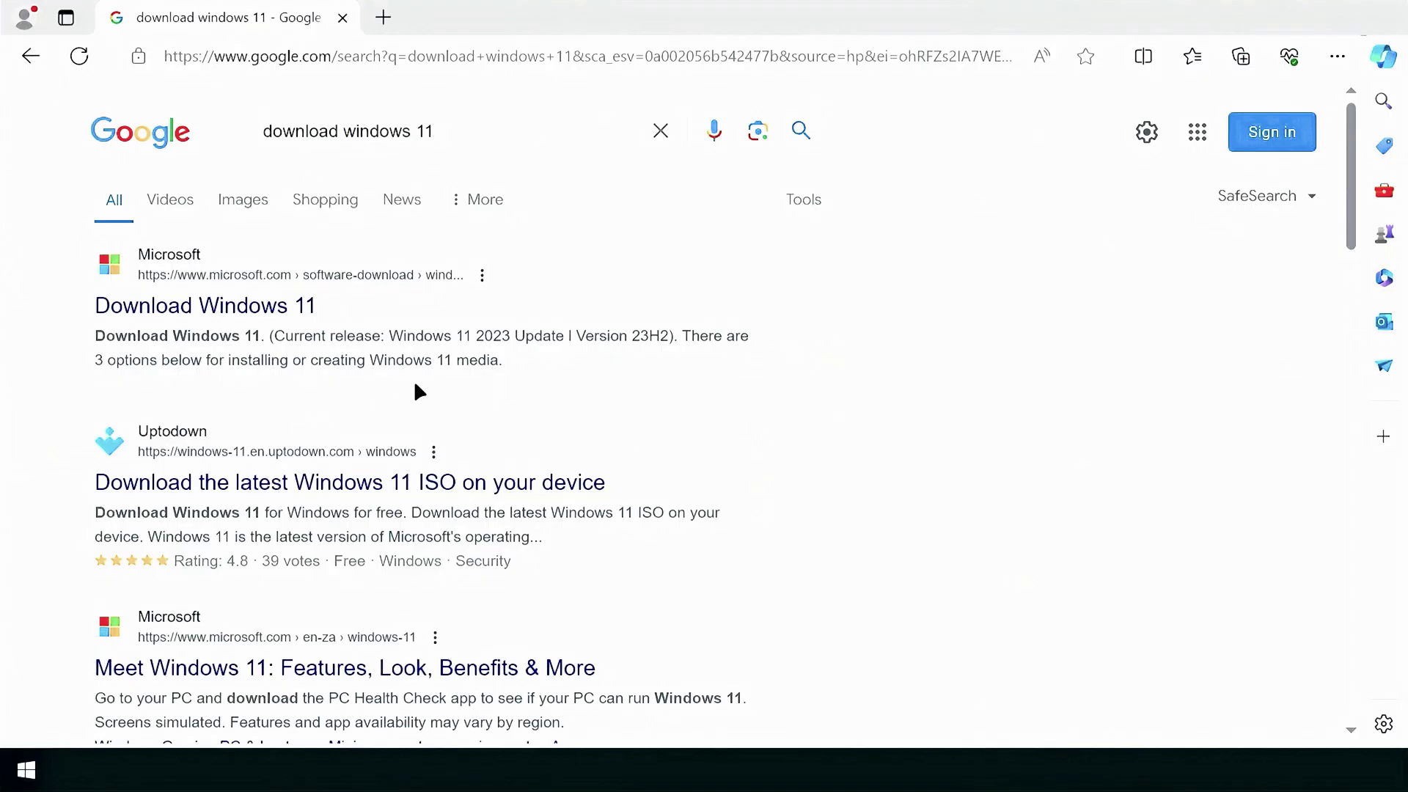
Step: Open Microsoft's Download Windows 11 page and request the Windows 11 (multi-edition ISO for x64 devices) download
{"action": "left_click", "coordinate": [253, 314]}
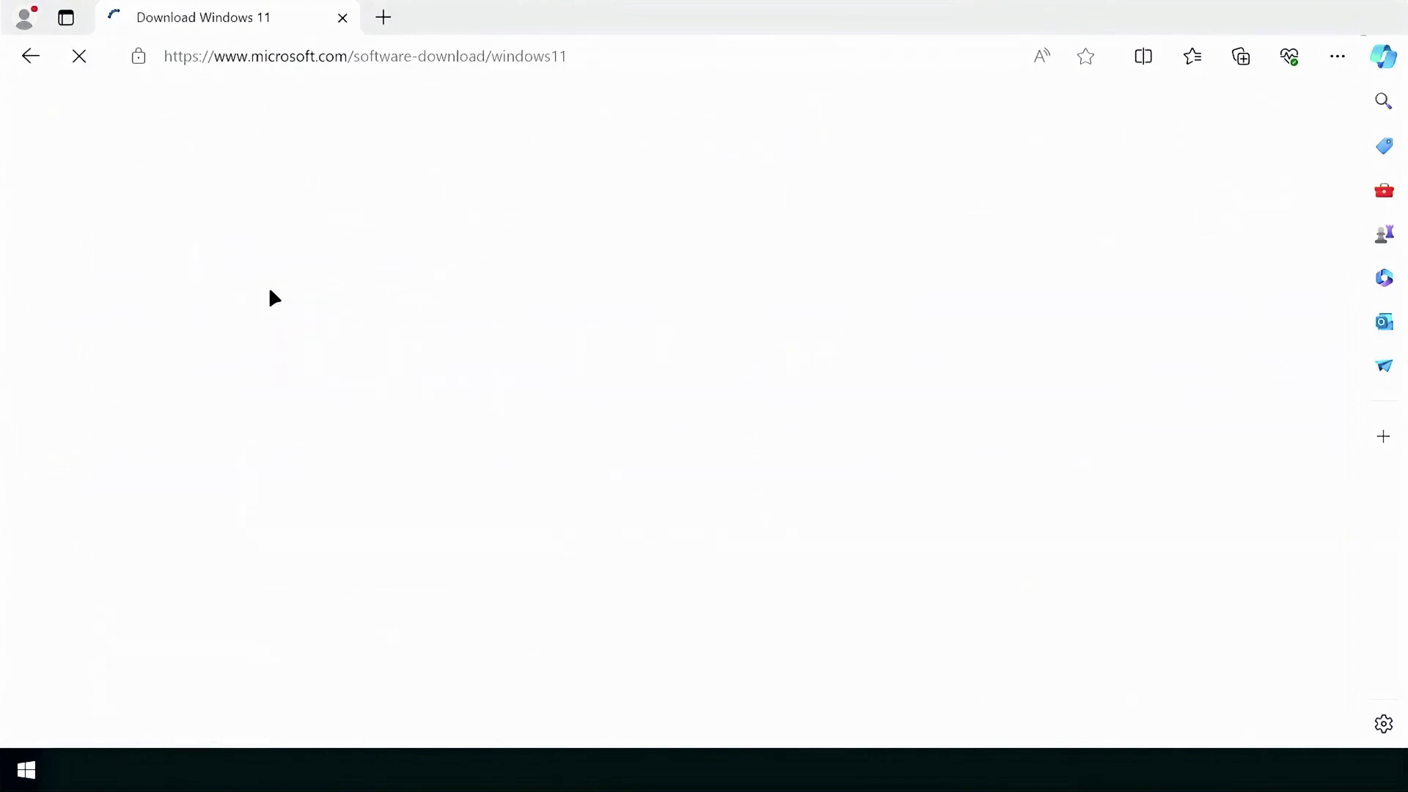
{"action": "scroll", "coordinate": [522, 565], "scroll_direction": "down", "scroll_amount": 10}
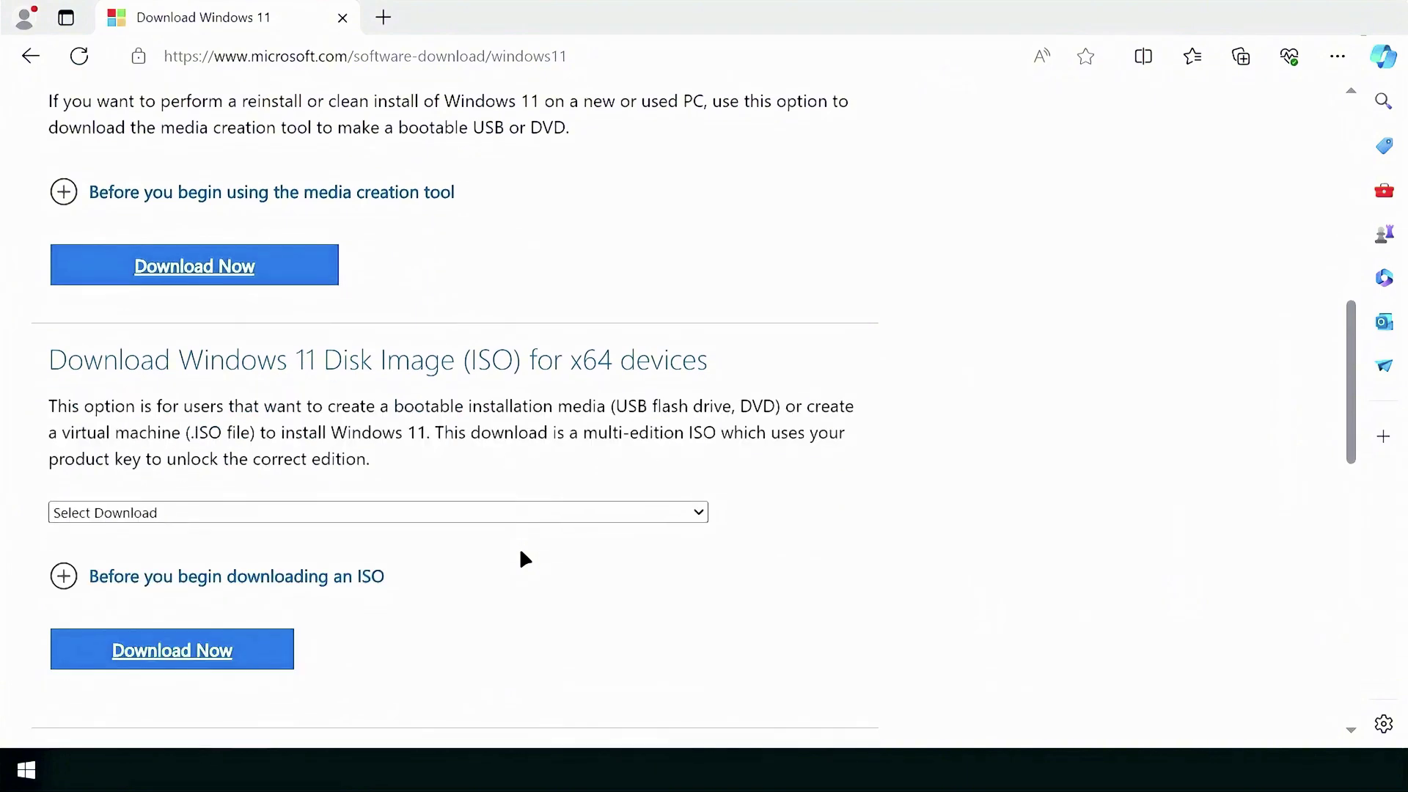
{"action": "scroll", "coordinate": [521, 554], "scroll_direction": "down", "scroll_amount": 3}
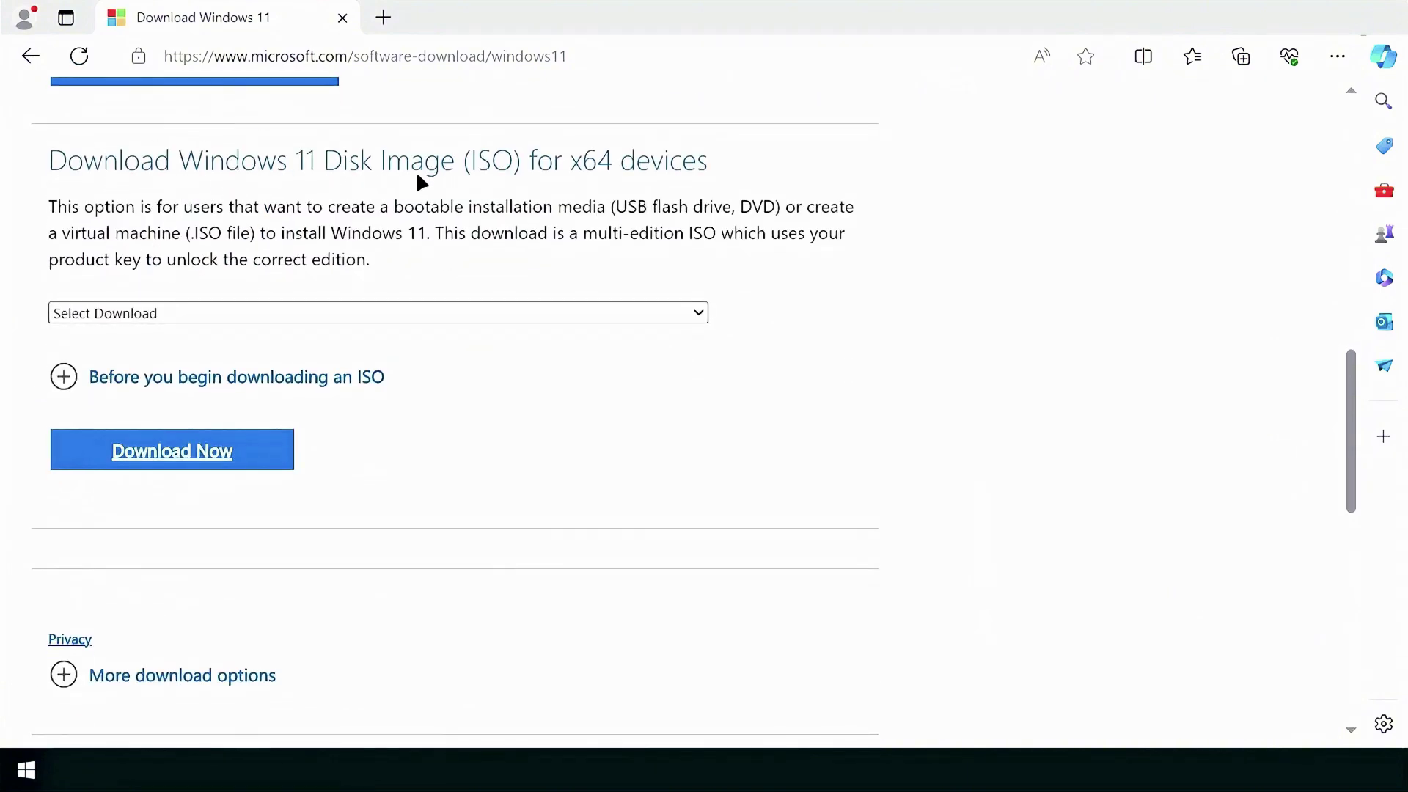
{"action": "left_click", "coordinate": [570, 314]}
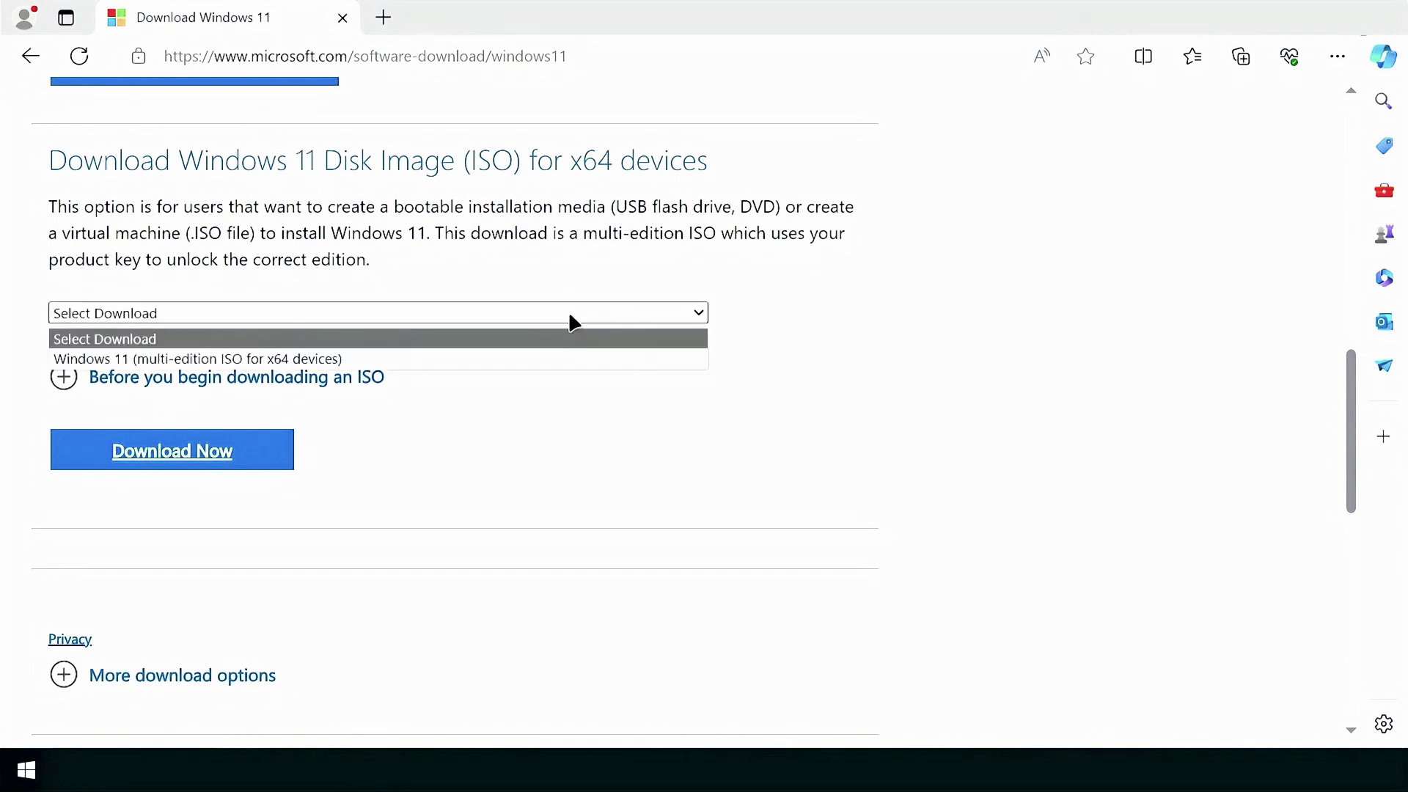
{"action": "left_click", "coordinate": [149, 362]}
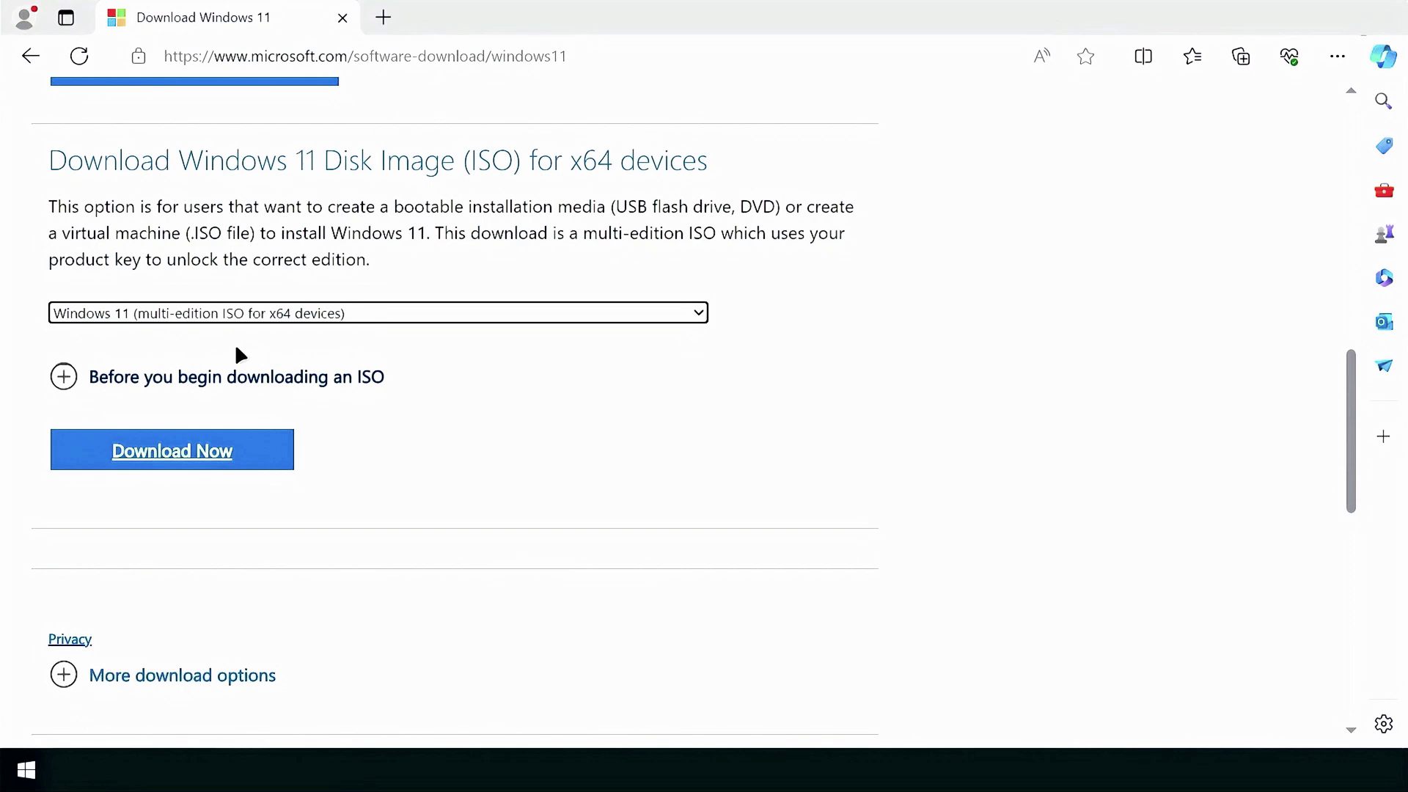
{"action": "left_click", "coordinate": [174, 461]}
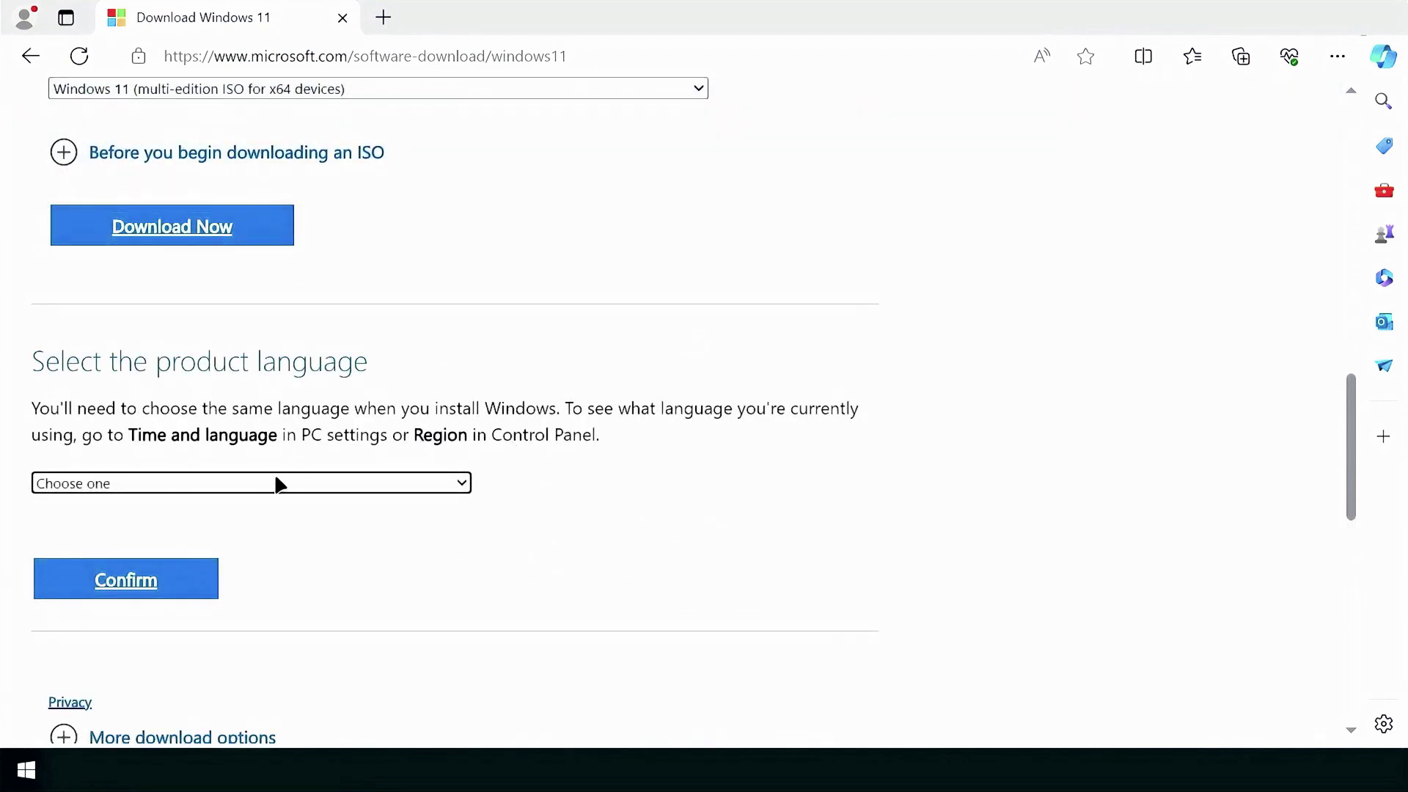
Step: Confirm English (United States) as the product language and start the 64-bit ISO download
{"action": "left_click", "coordinate": [261, 481]}
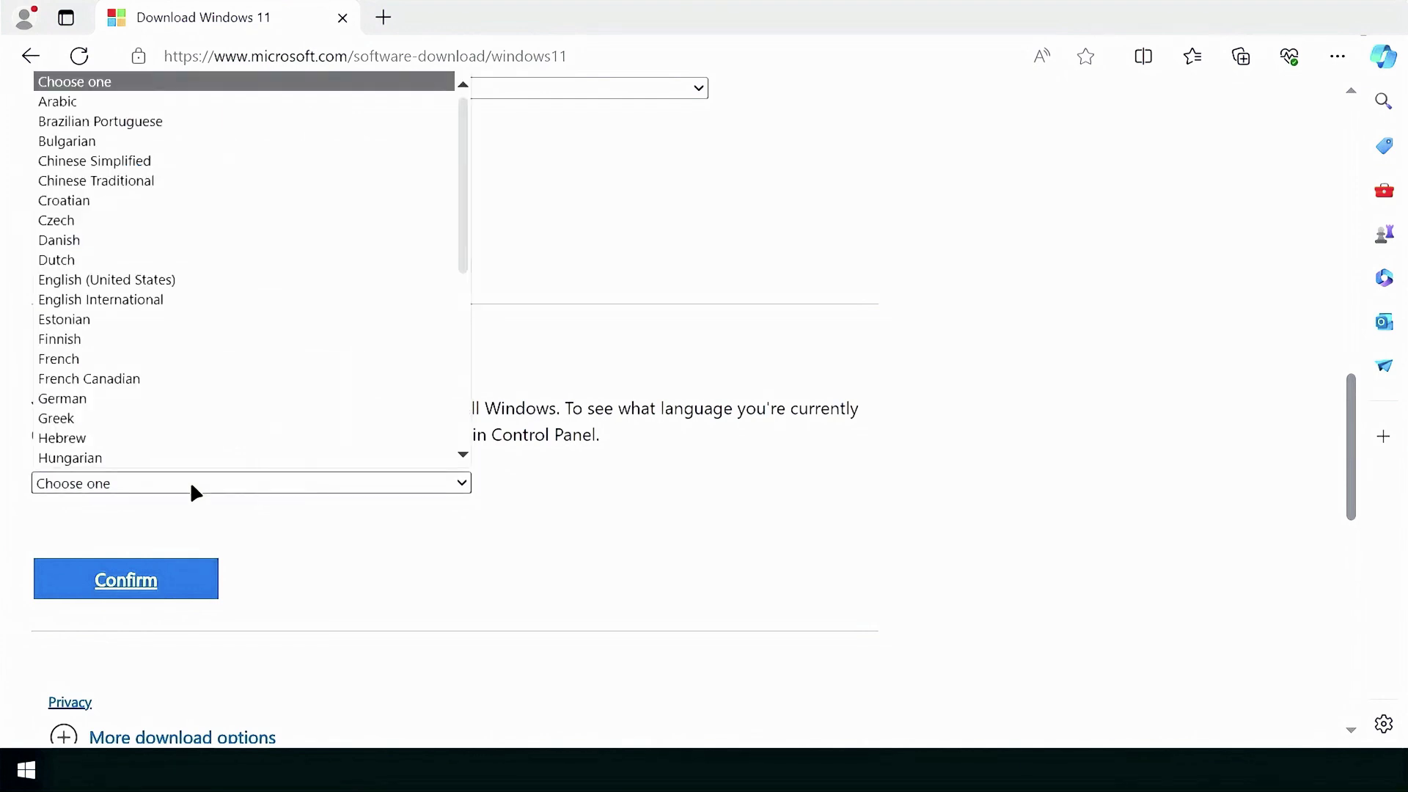
{"action": "left_click", "coordinate": [146, 280]}
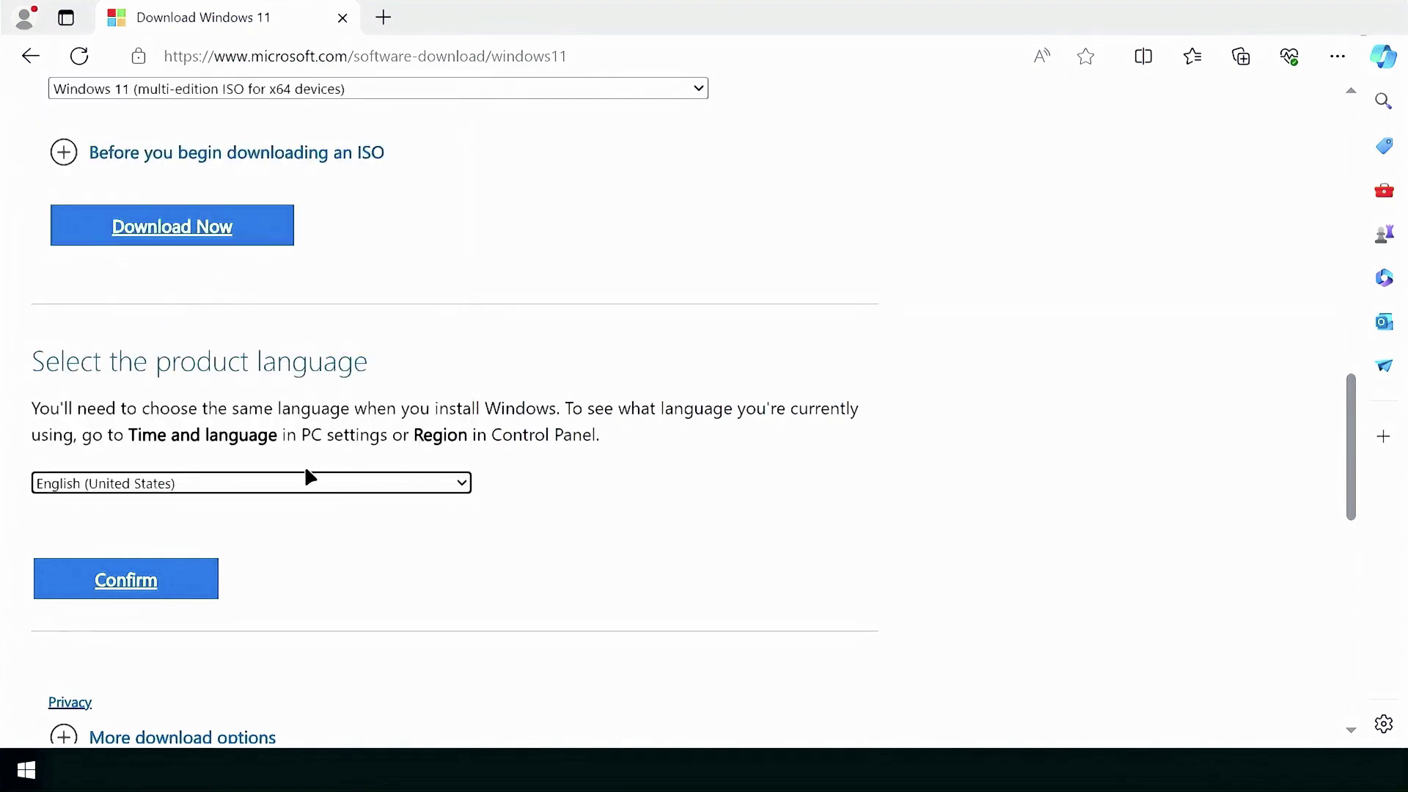
{"action": "left_click", "coordinate": [165, 588]}
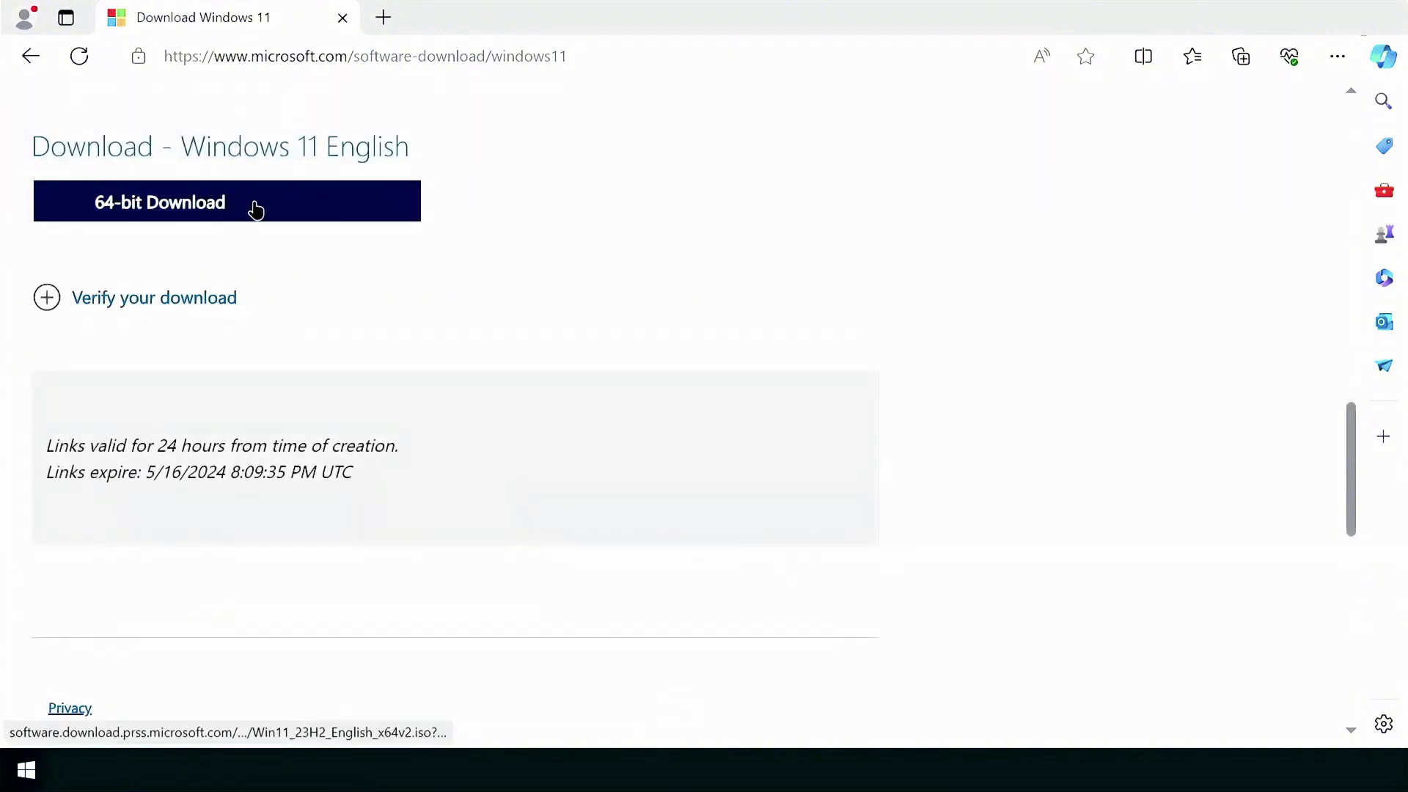
{"action": "left_click", "coordinate": [256, 211]}
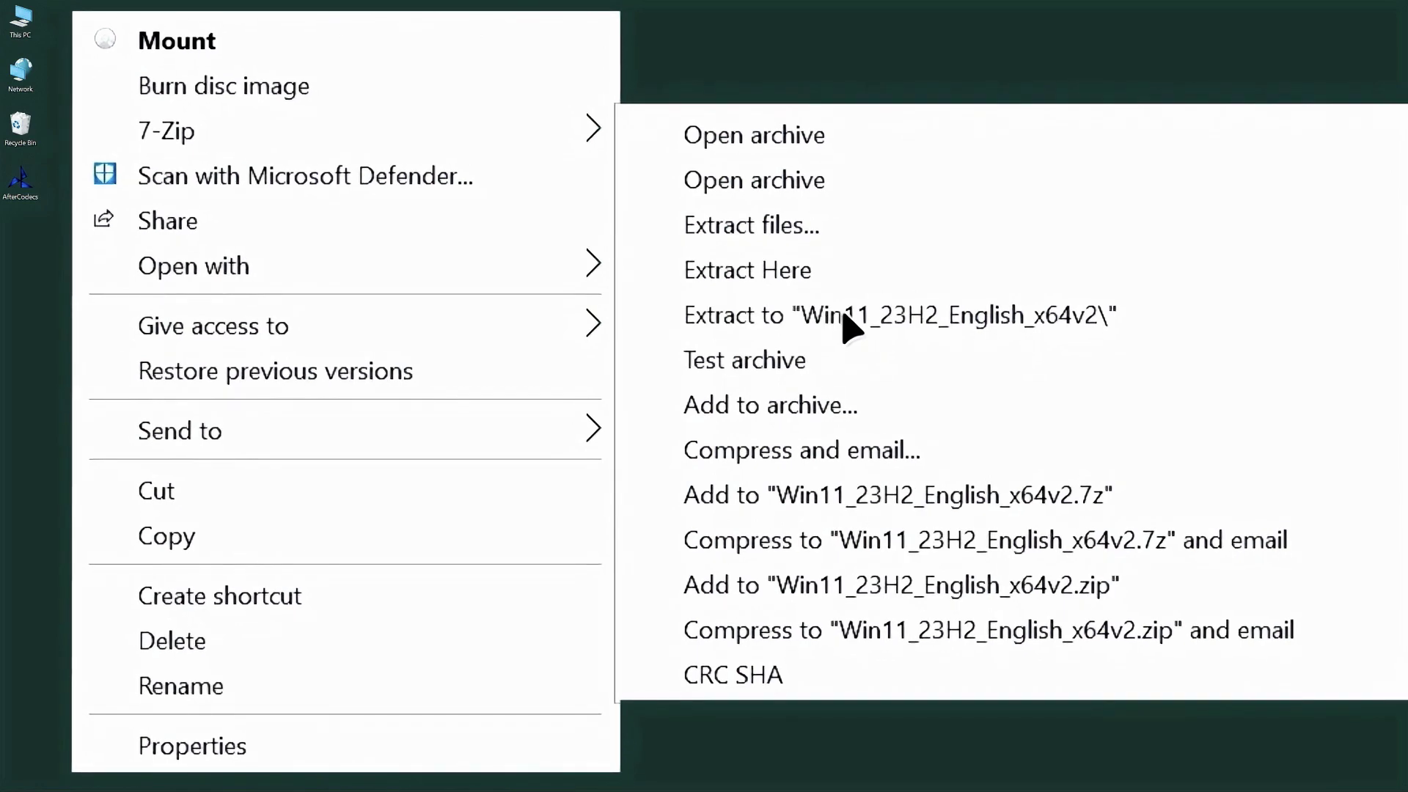
Step: Extract the downloaded ISO with 7-Zip into the Win11_23H2_English_x64v2 folder and open its sources subfolder
{"action": "left_click", "coordinate": [843, 324]}
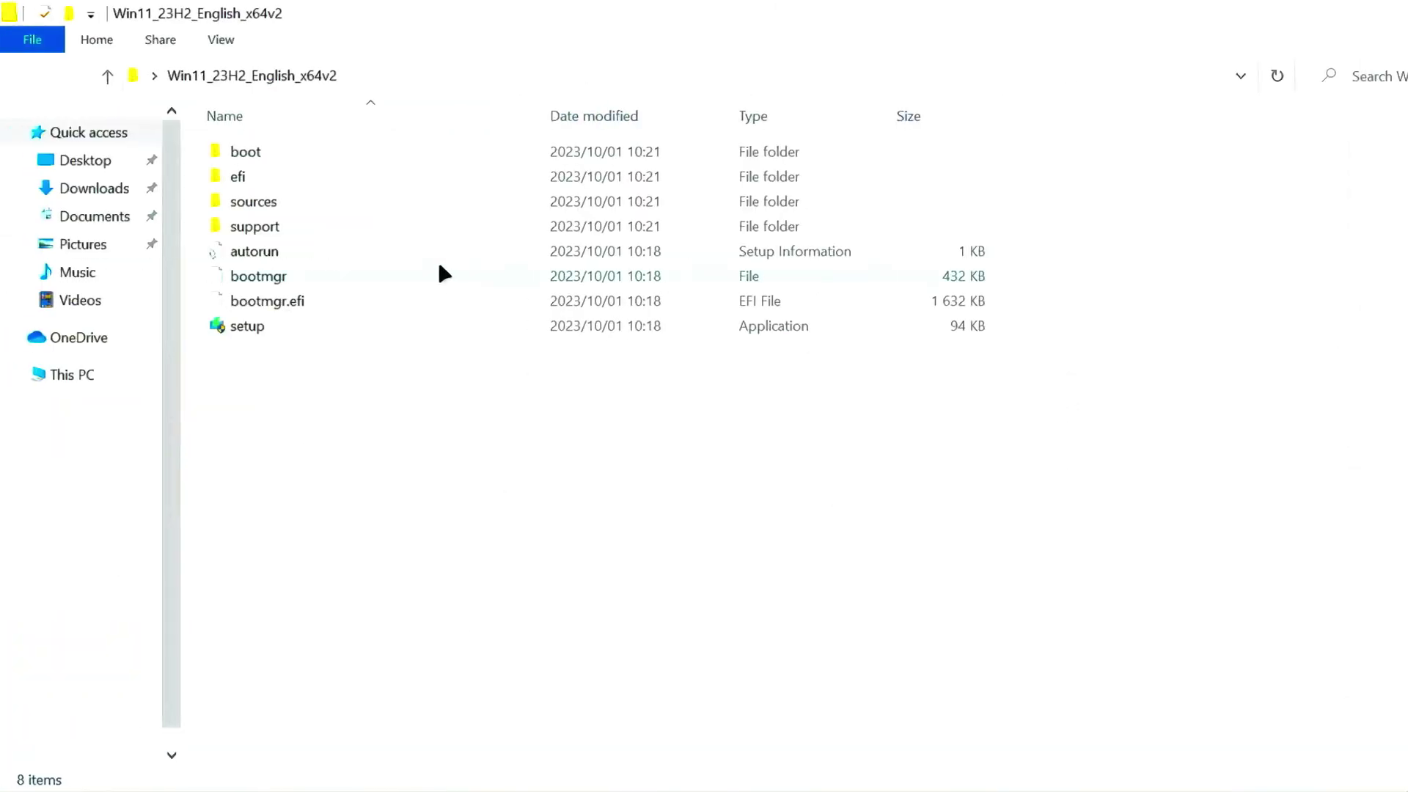
{"action": "double_click", "coordinate": [284, 196]}
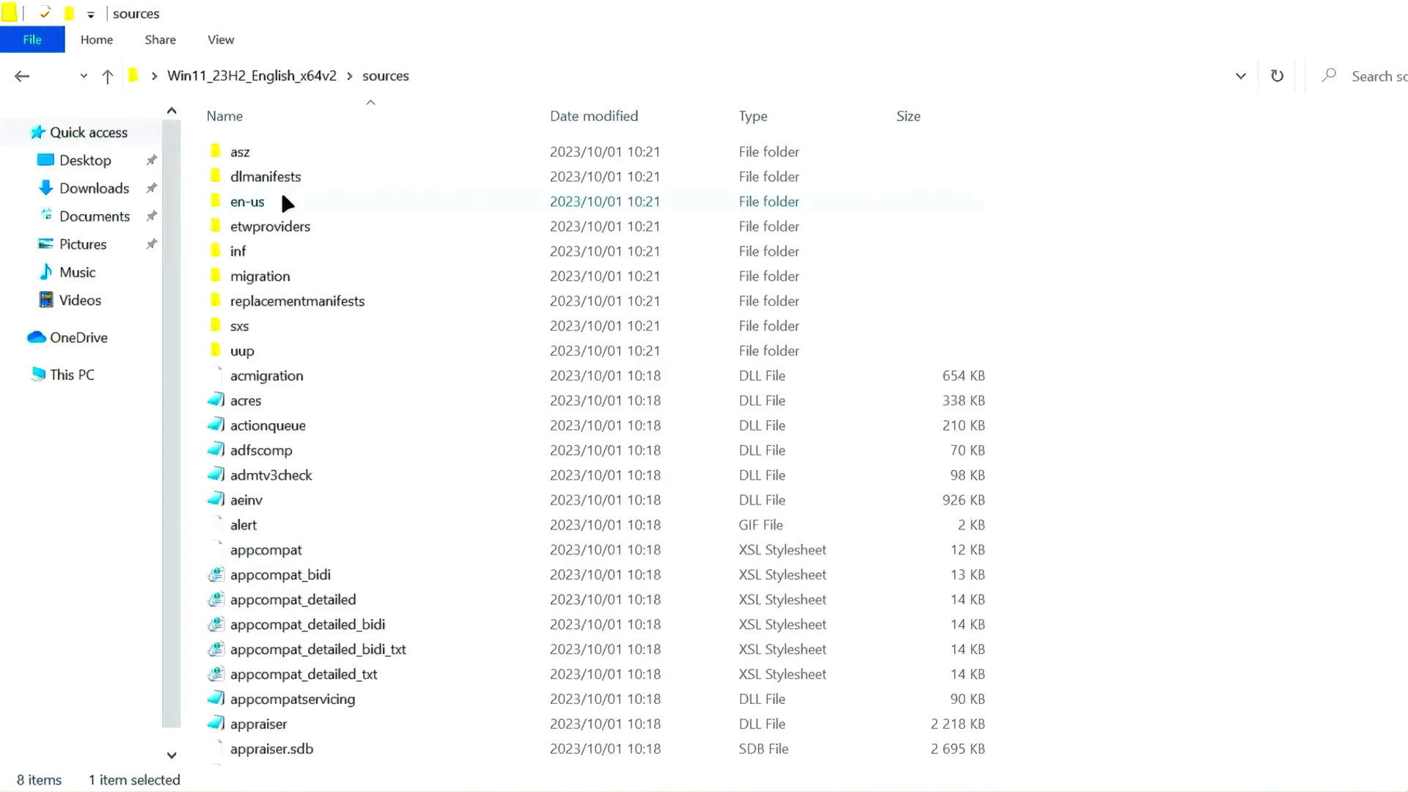
Step: Open the appraiserres DLL file in Notepad, setting Notepad to always open .dll files
{"action": "scroll", "coordinate": [414, 339], "scroll_direction": "down", "scroll_amount": 4}
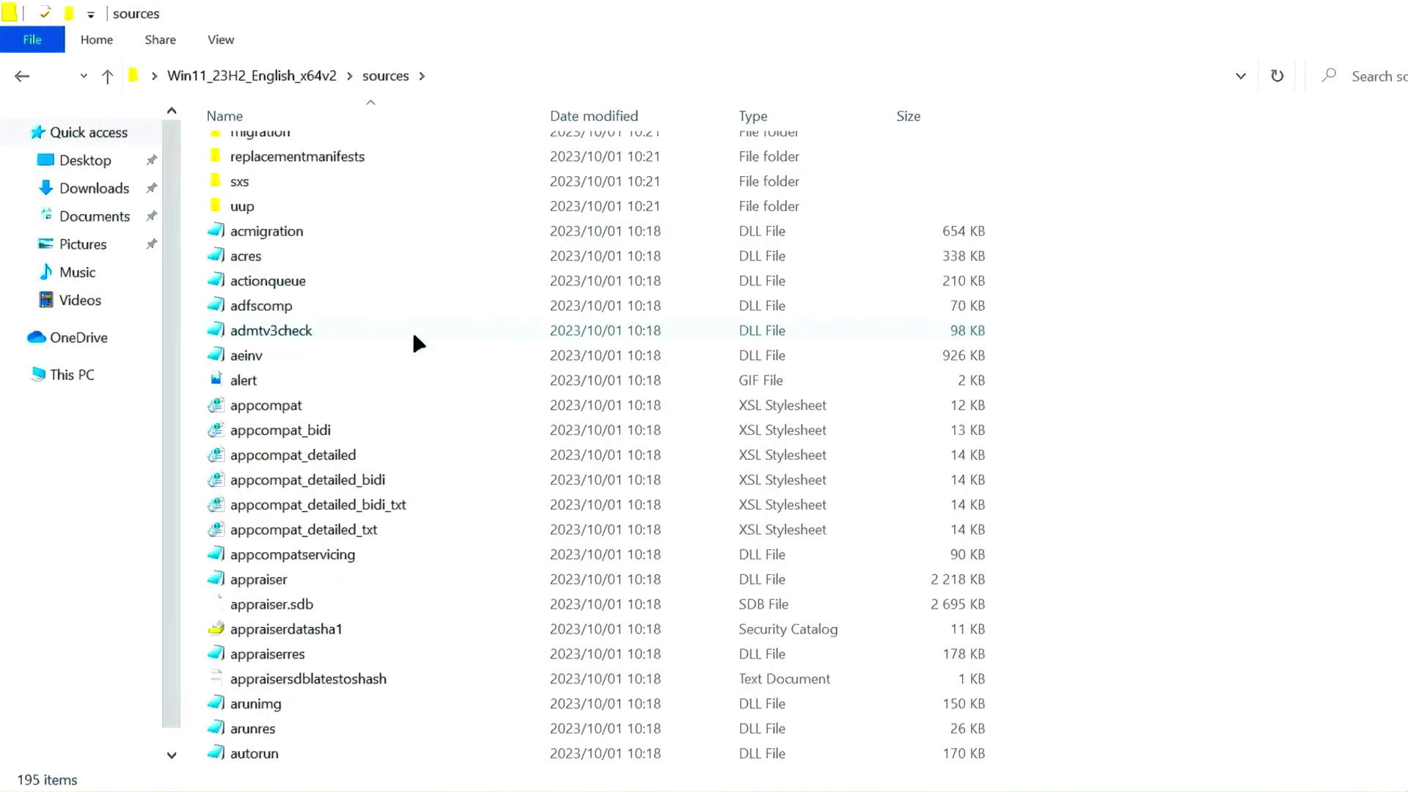
{"action": "left_click", "coordinate": [282, 511]}
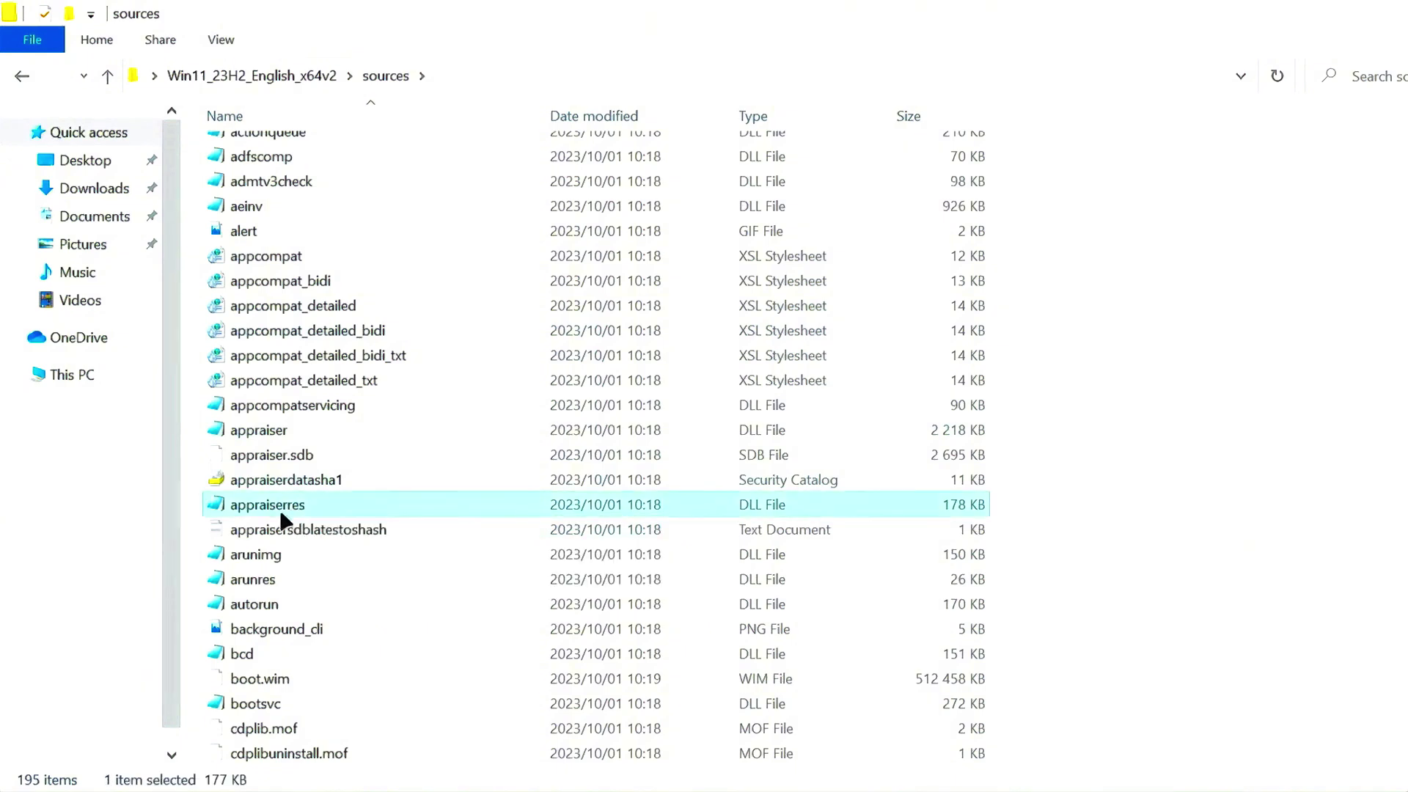
{"action": "right_click", "coordinate": [327, 511]}
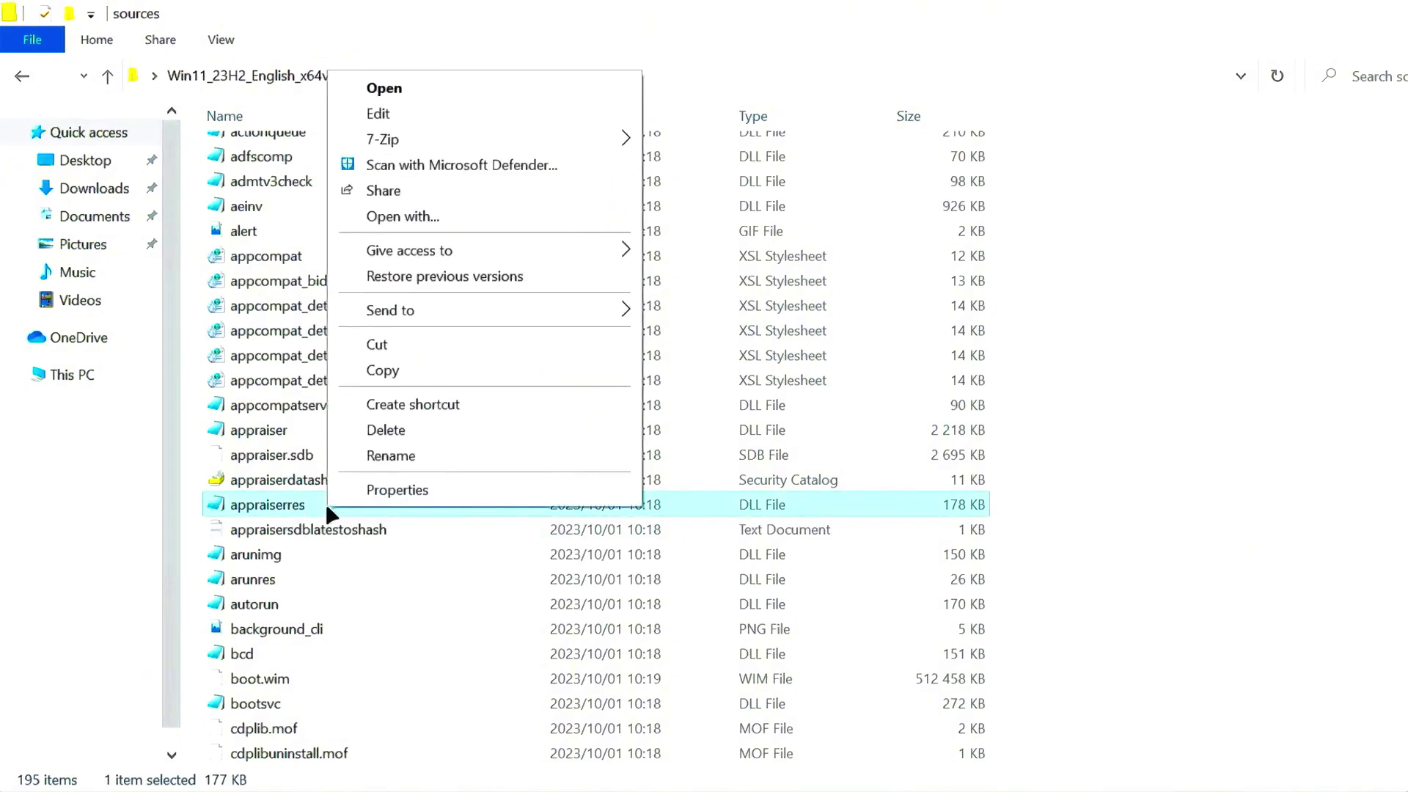
{"action": "left_click", "coordinate": [434, 217]}
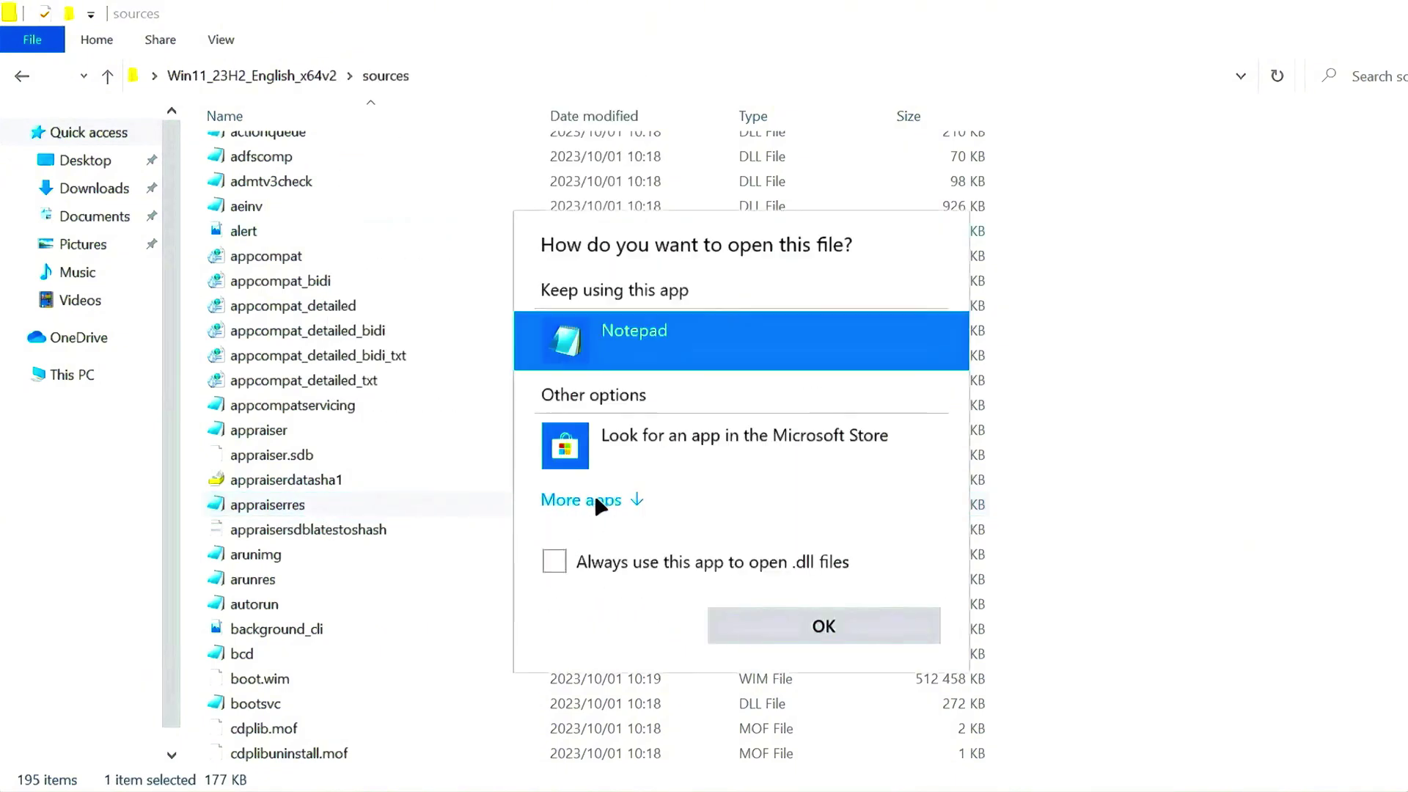
{"action": "left_click", "coordinate": [599, 499]}
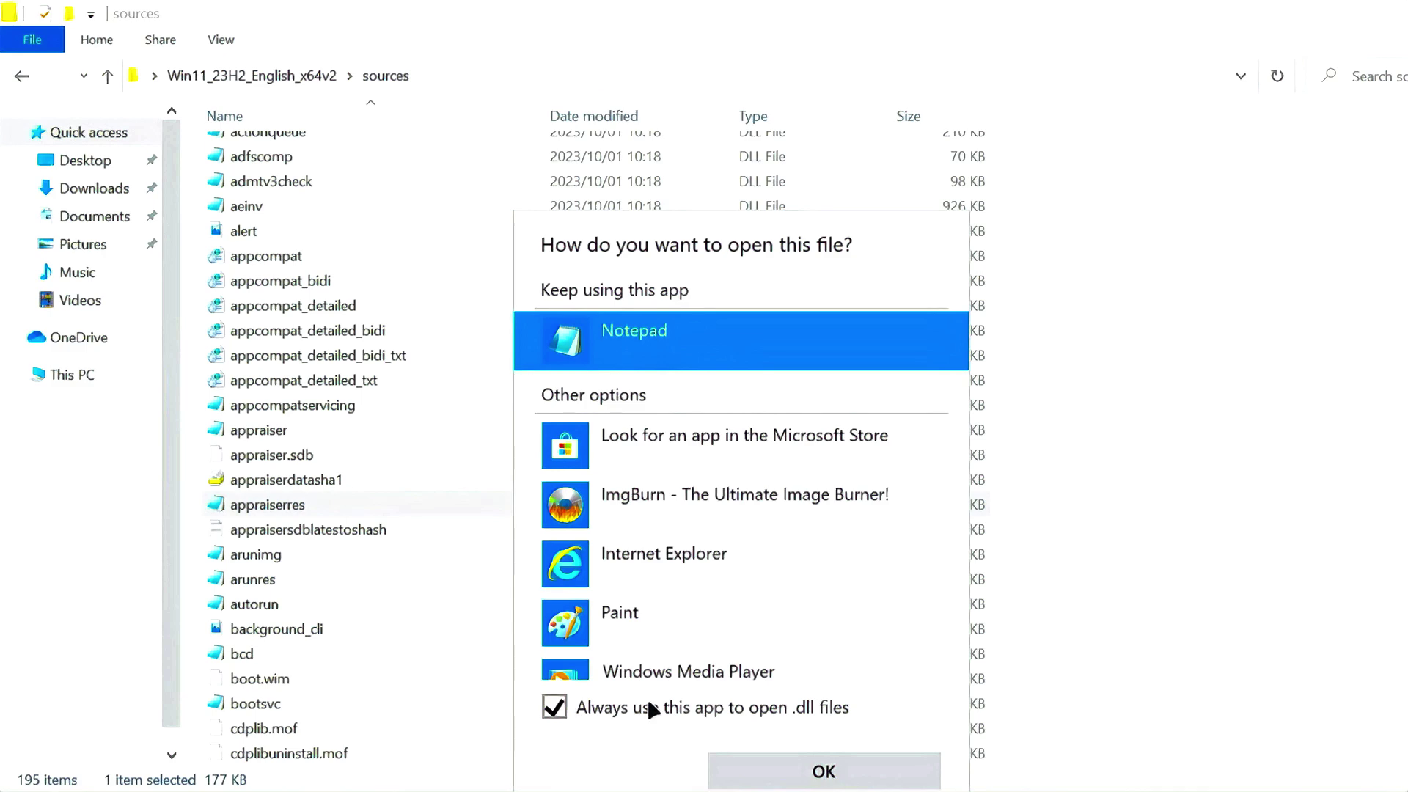
{"action": "left_click", "coordinate": [822, 770]}
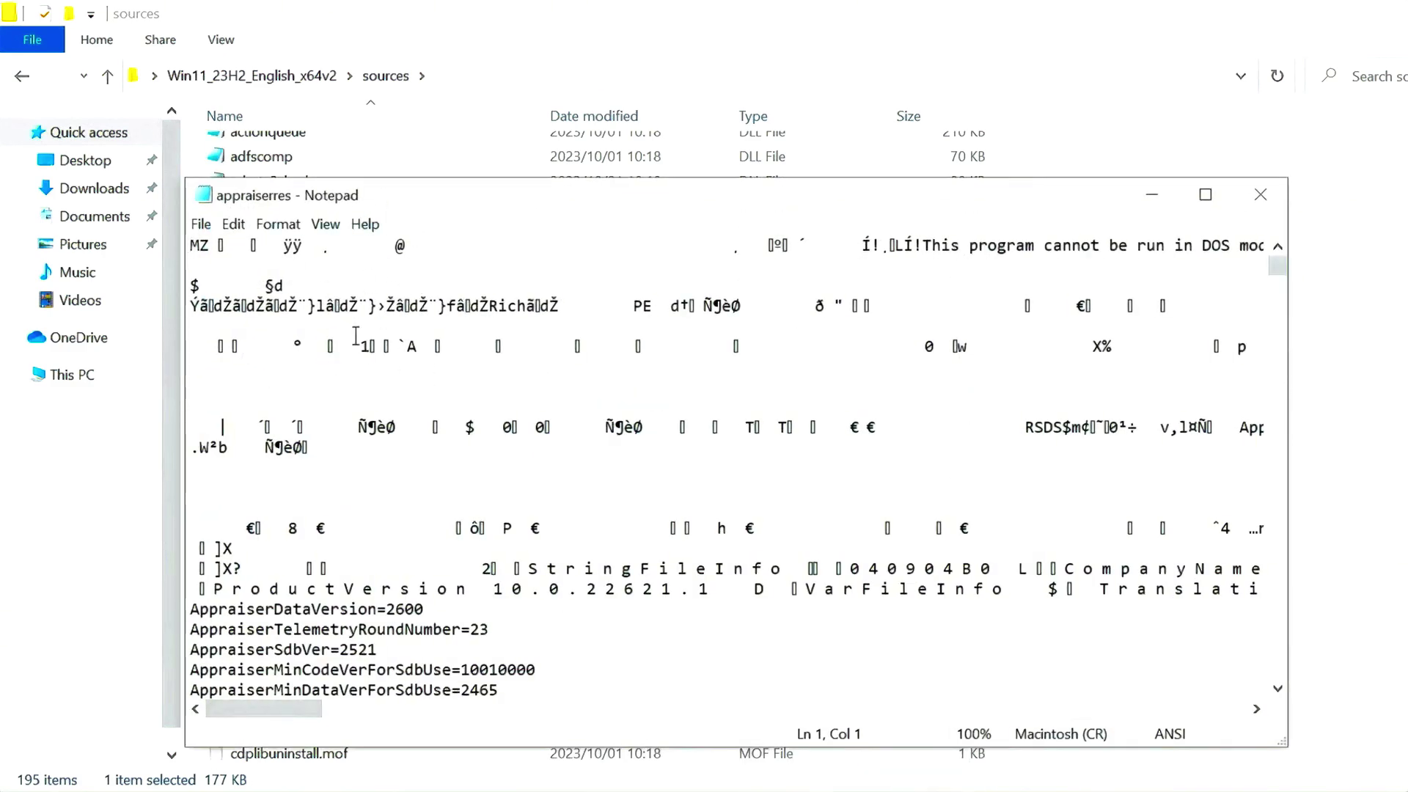
Step: Delete the entire contents of appraiserres, then save the emptied file and close it
{"action": "key", "text": "ctrl+a"}
{"action": "key", "text": "Delete"}
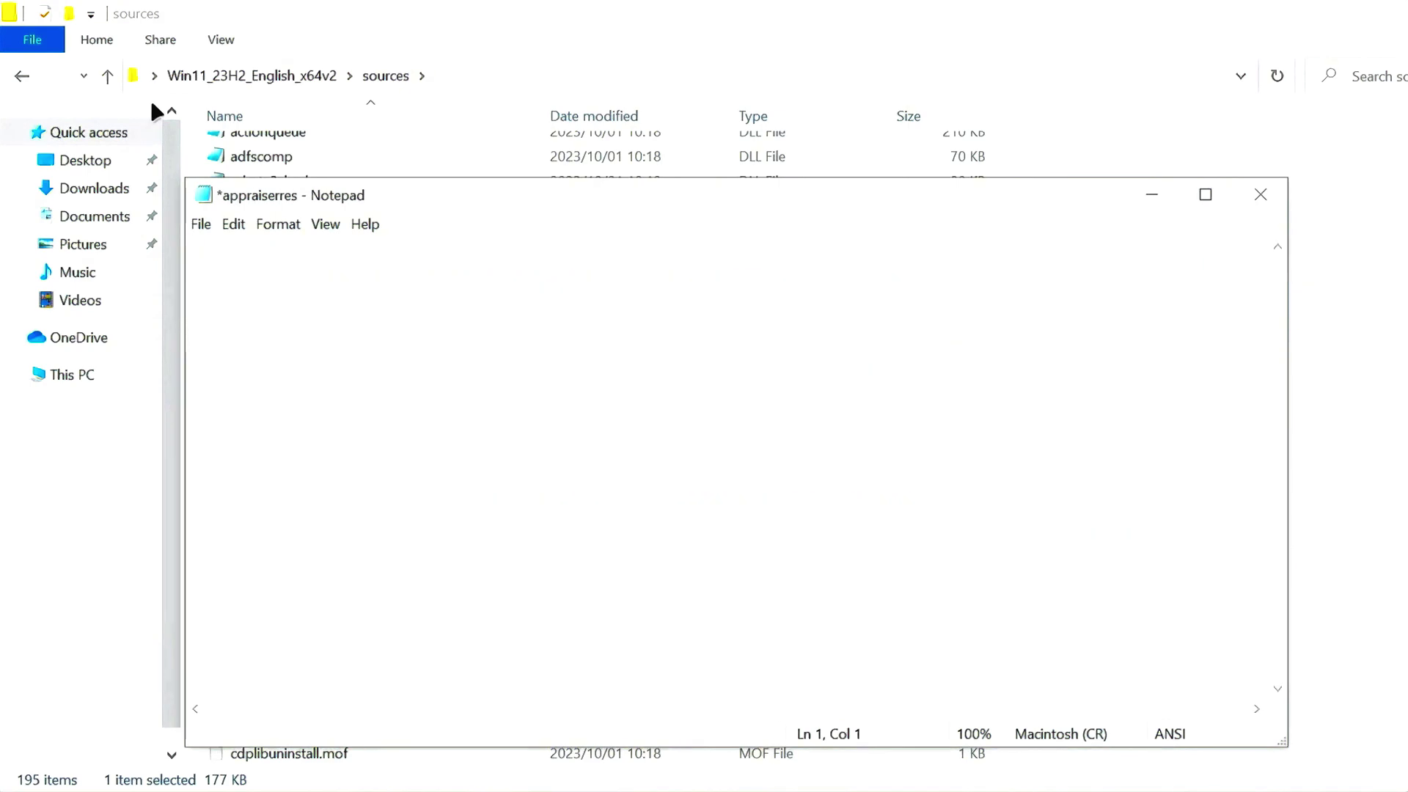
{"action": "left_click", "coordinate": [207, 223]}
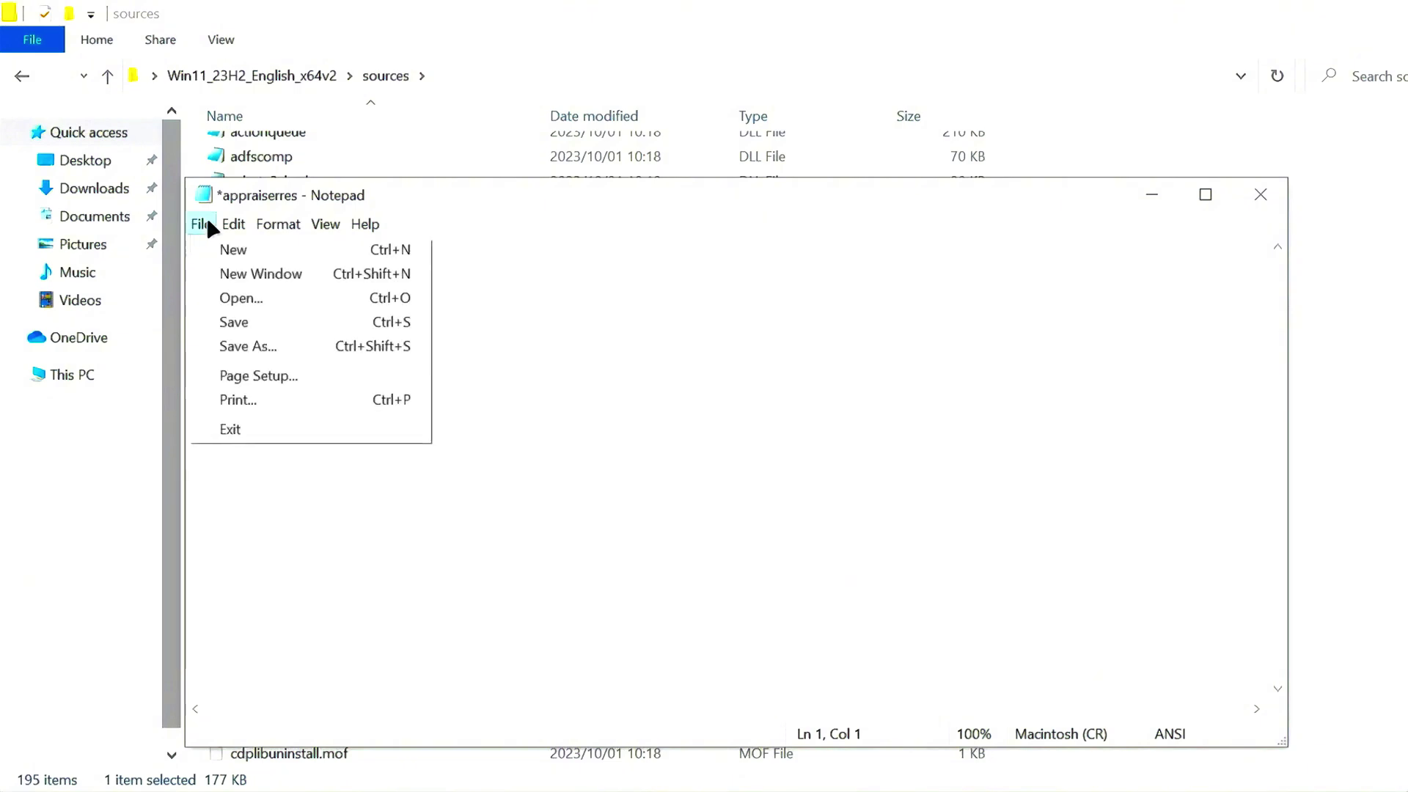
{"action": "left_click", "coordinate": [236, 321]}
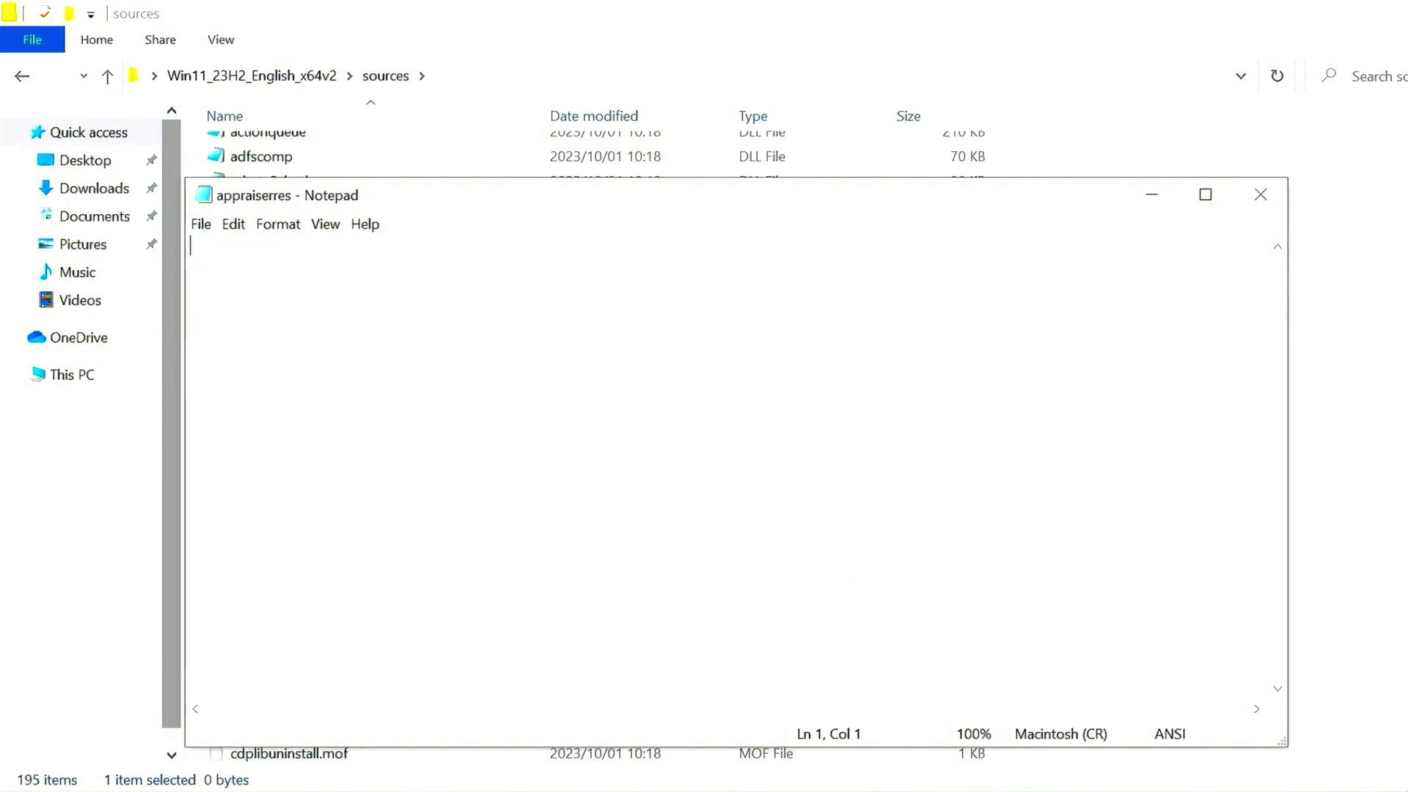
{"action": "left_click", "coordinate": [1269, 195]}
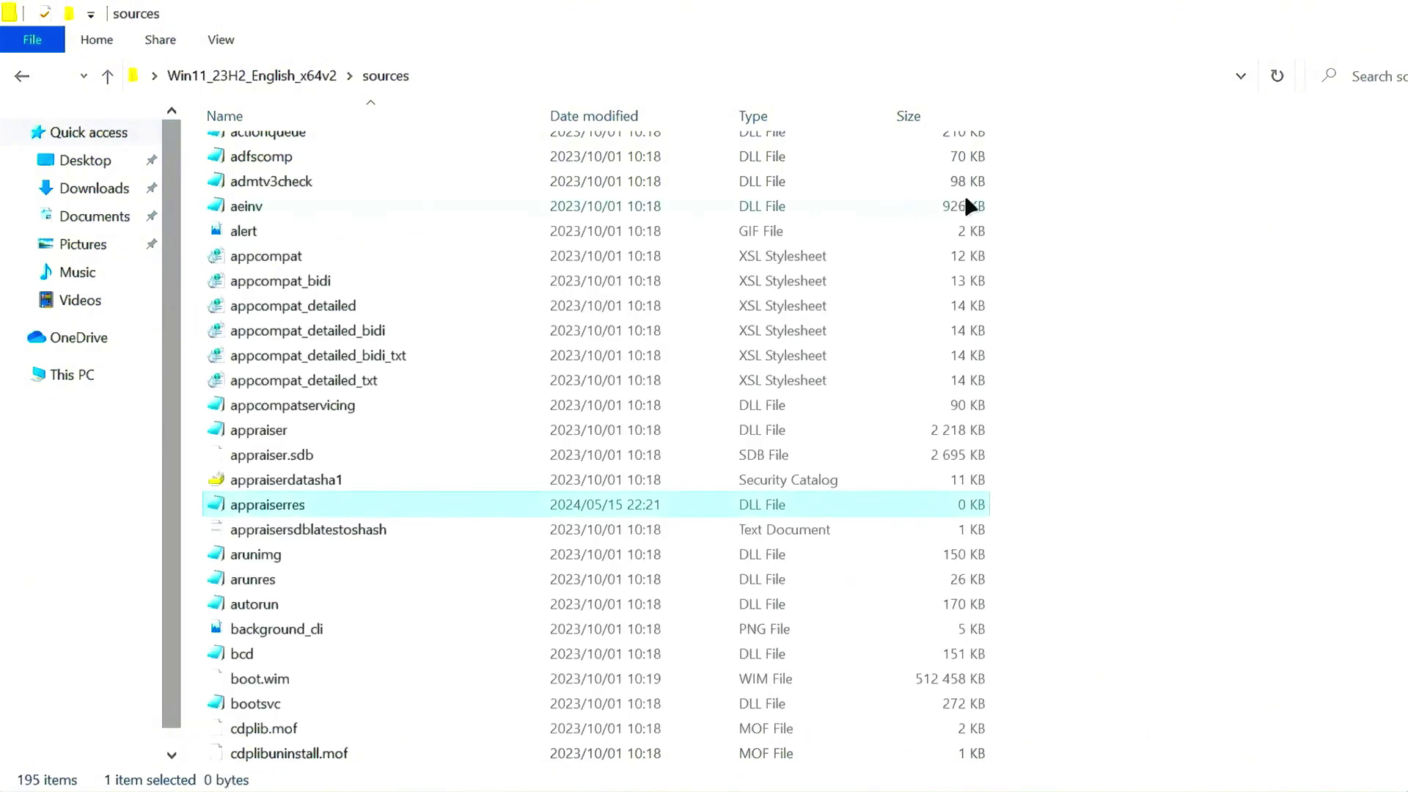
Step: Return to the Win11_23H2_English_x64v2 folder and run the setup application
{"action": "key", "text": "alt+Up"}
{"action": "left_click", "coordinate": [288, 325]}
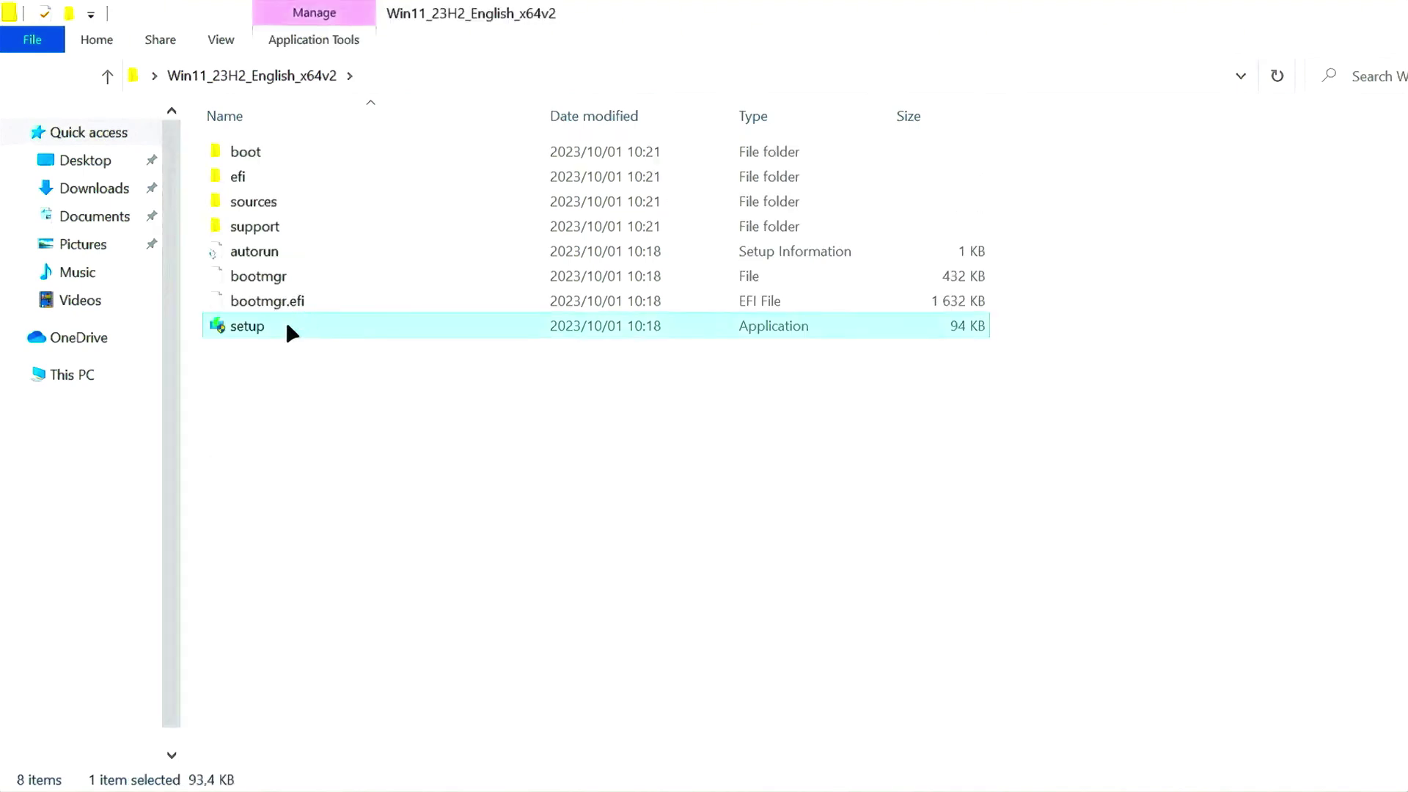
{"action": "double_click", "coordinate": [287, 326]}
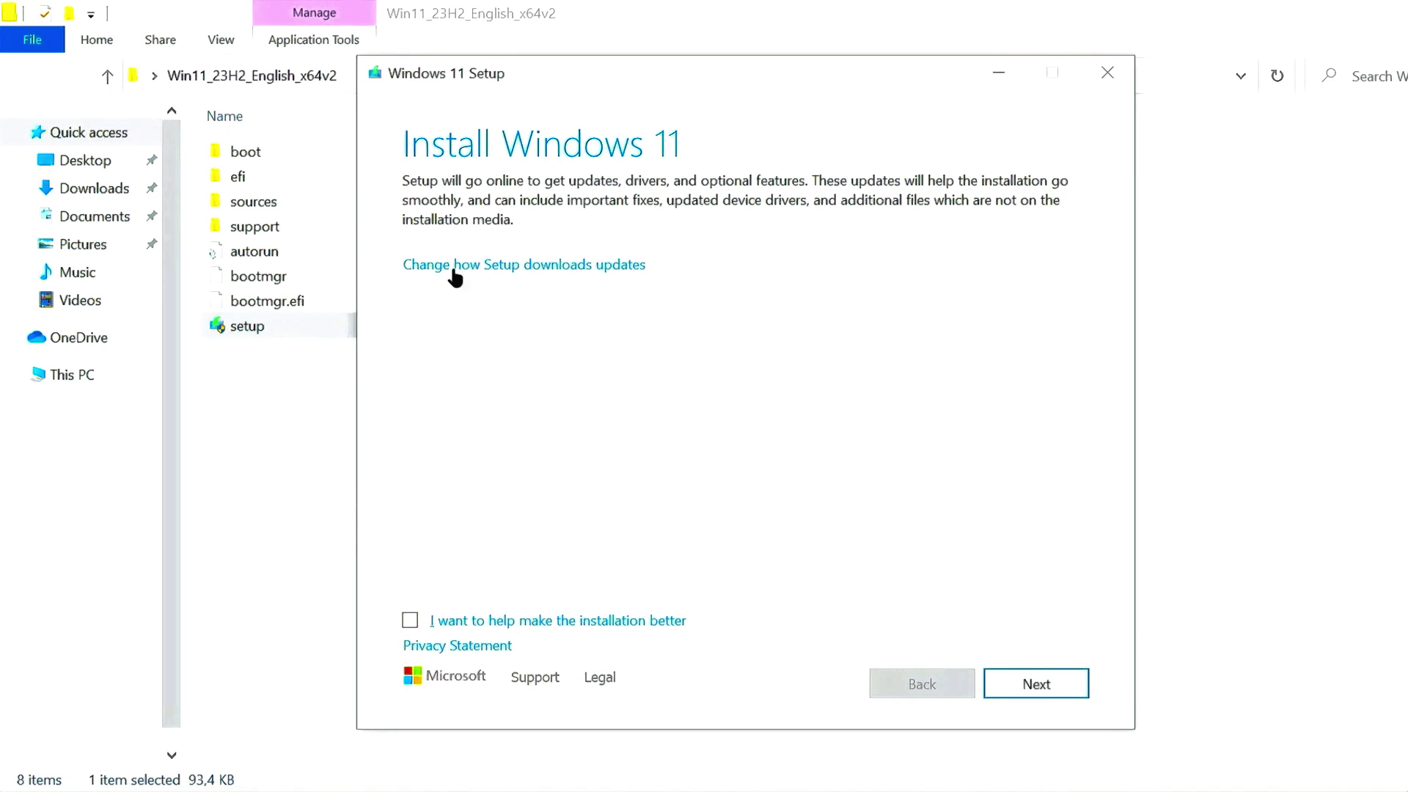
Step: Change how Setup downloads updates to "Not right now" and continue to the license terms
{"action": "left_click", "coordinate": [452, 270]}
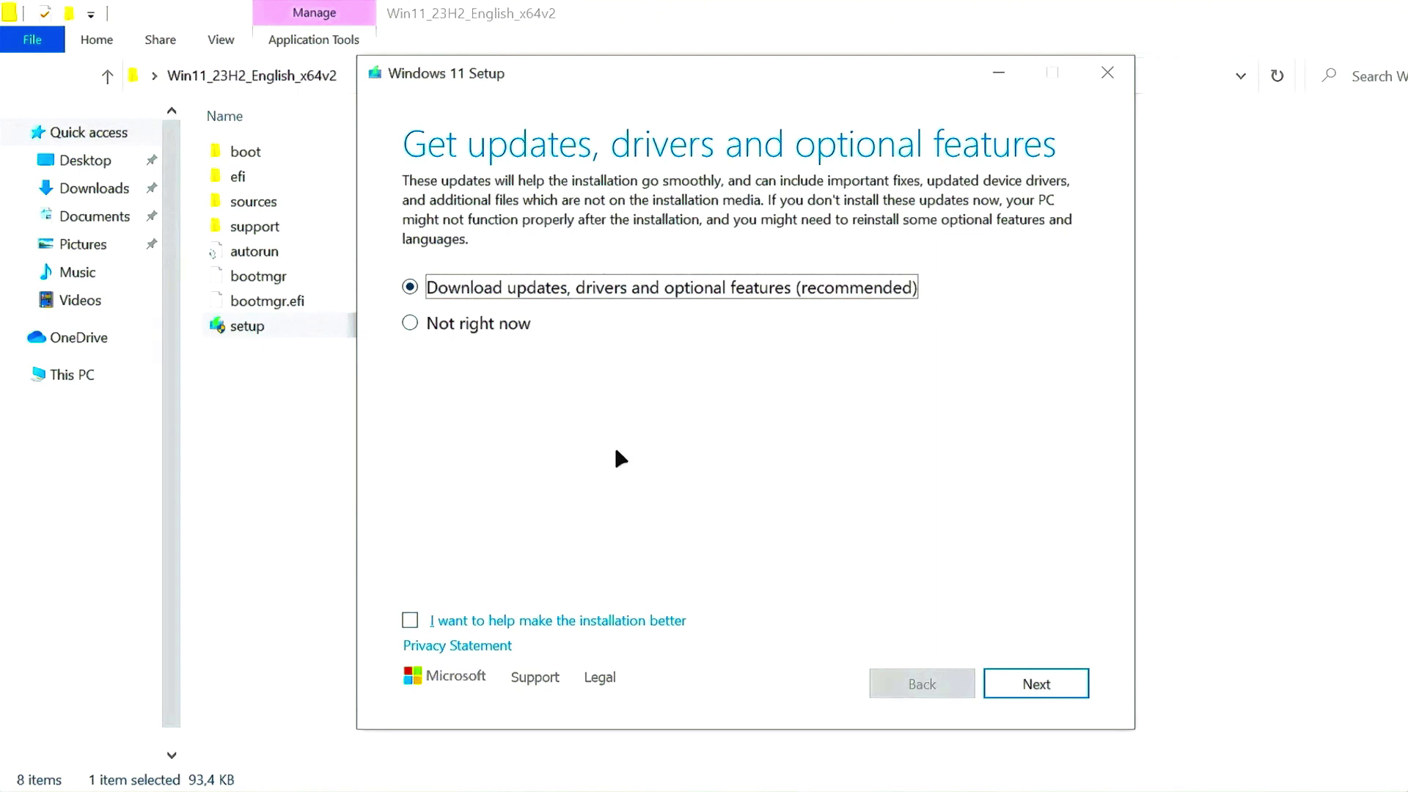
{"action": "left_click", "coordinate": [462, 323]}
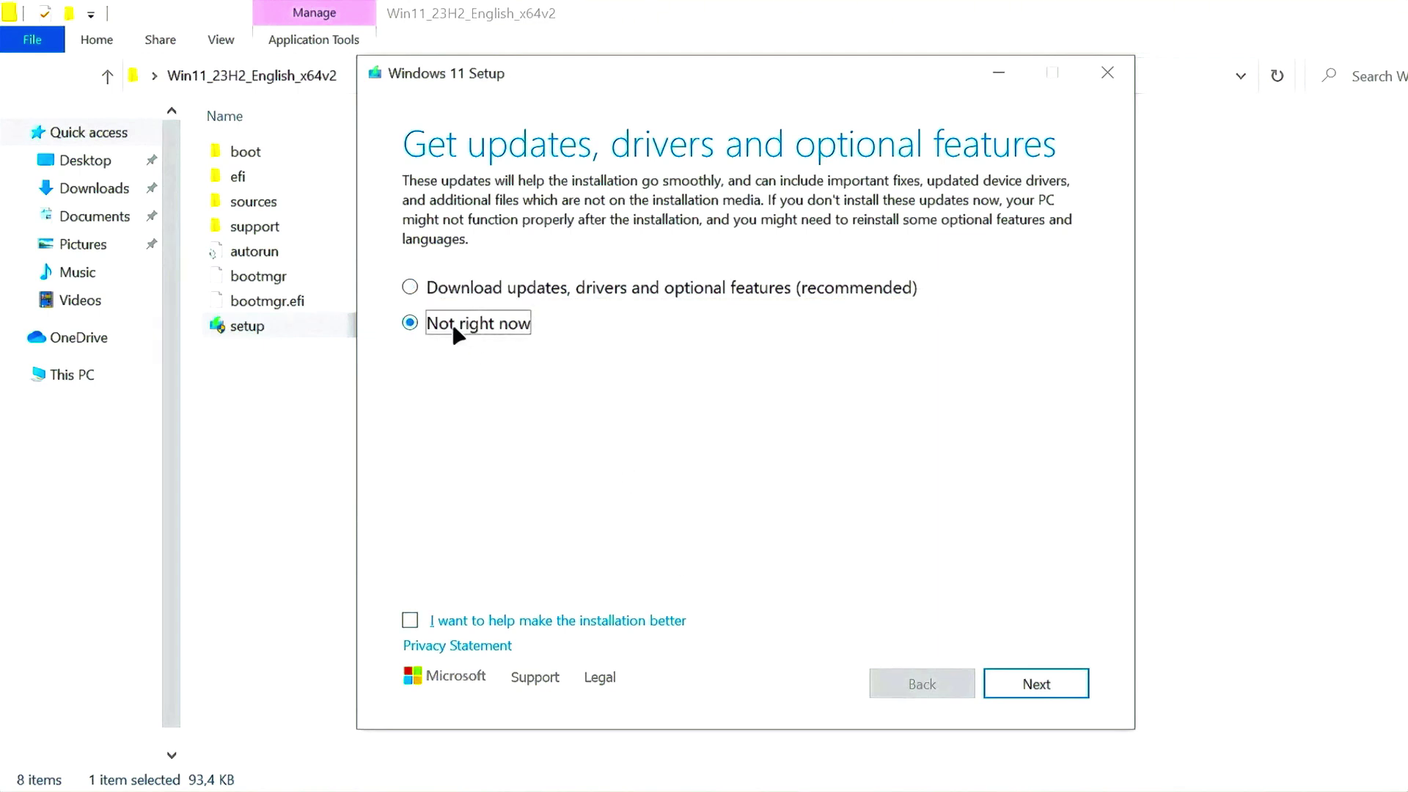
{"action": "left_click", "coordinate": [1078, 685]}
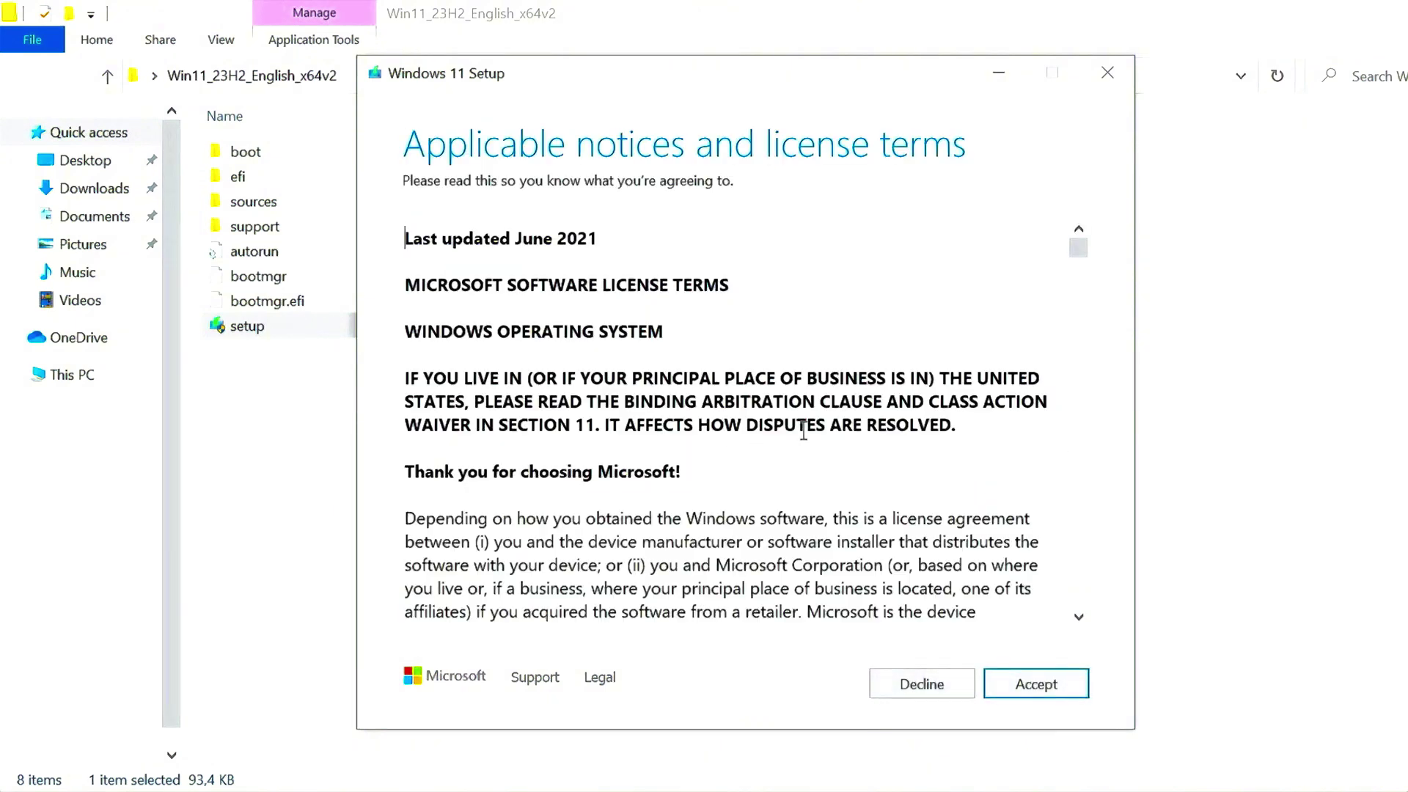
Step: Accept the license terms and start installing Windows 11 Pro, keeping personal files and apps
{"action": "left_click", "coordinate": [1032, 688]}
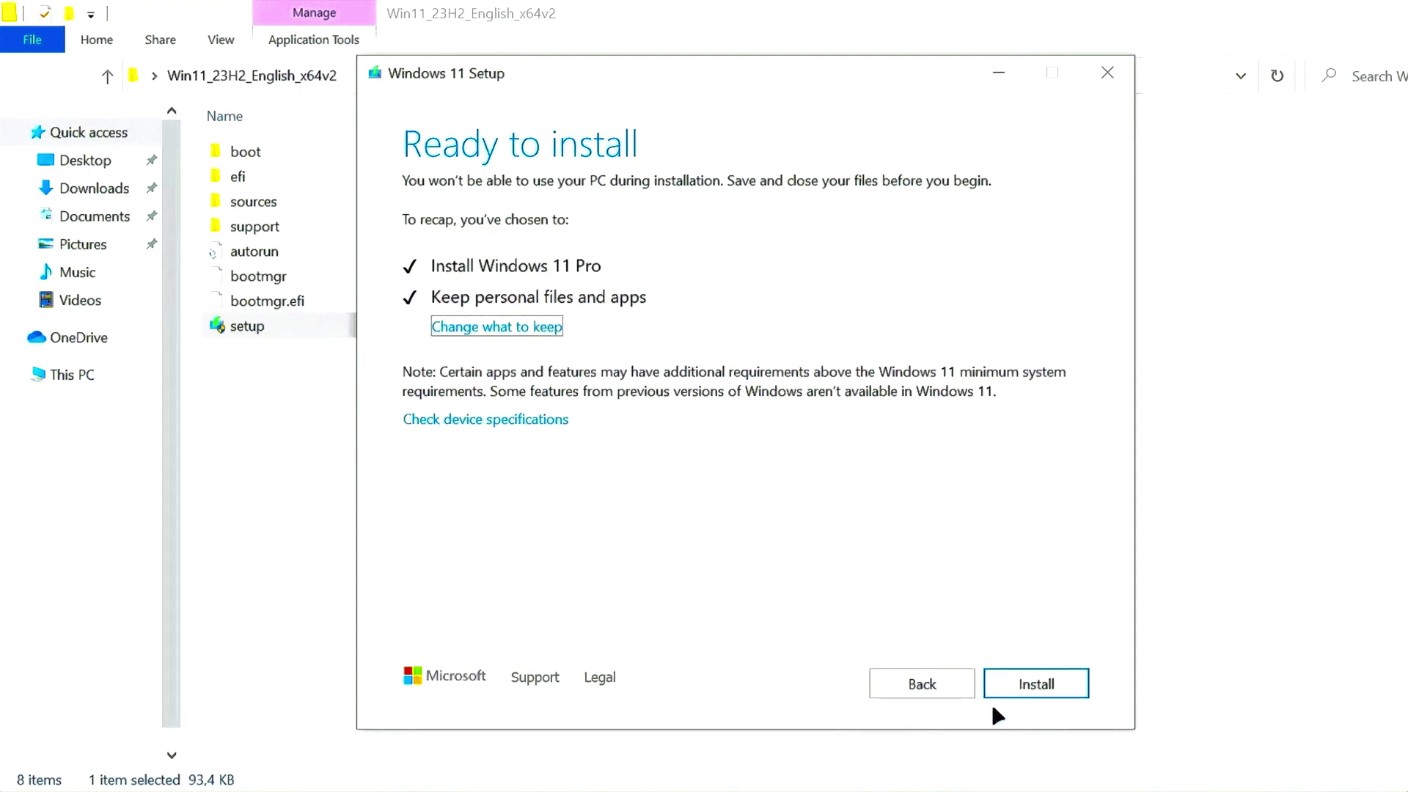
{"action": "left_click", "coordinate": [1041, 679]}
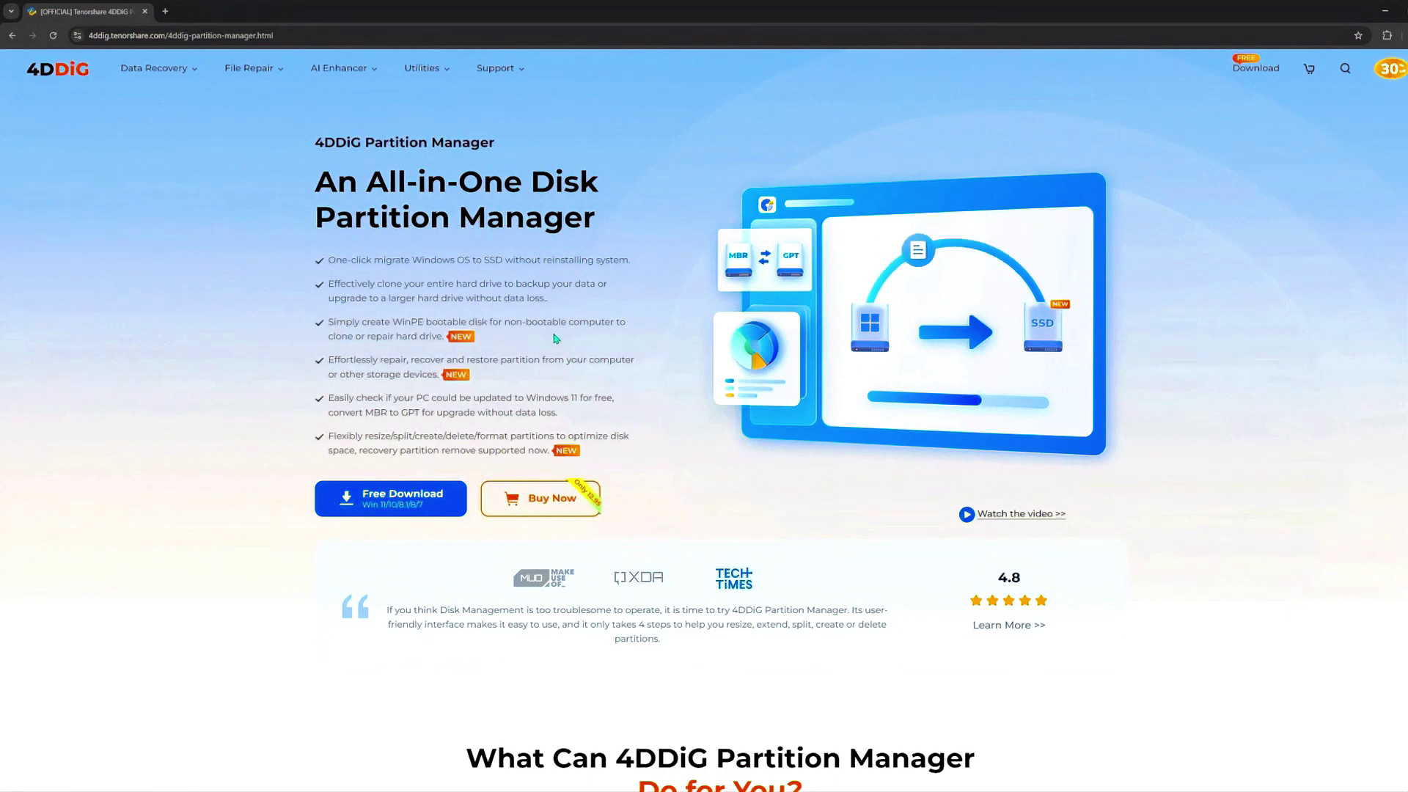
Step: Review the 4DDiG Partition Manager product page, including its feature overview and disk cloning modes
{"action": "scroll", "coordinate": [649, 348], "scroll_direction": "down", "scroll_amount": 5}
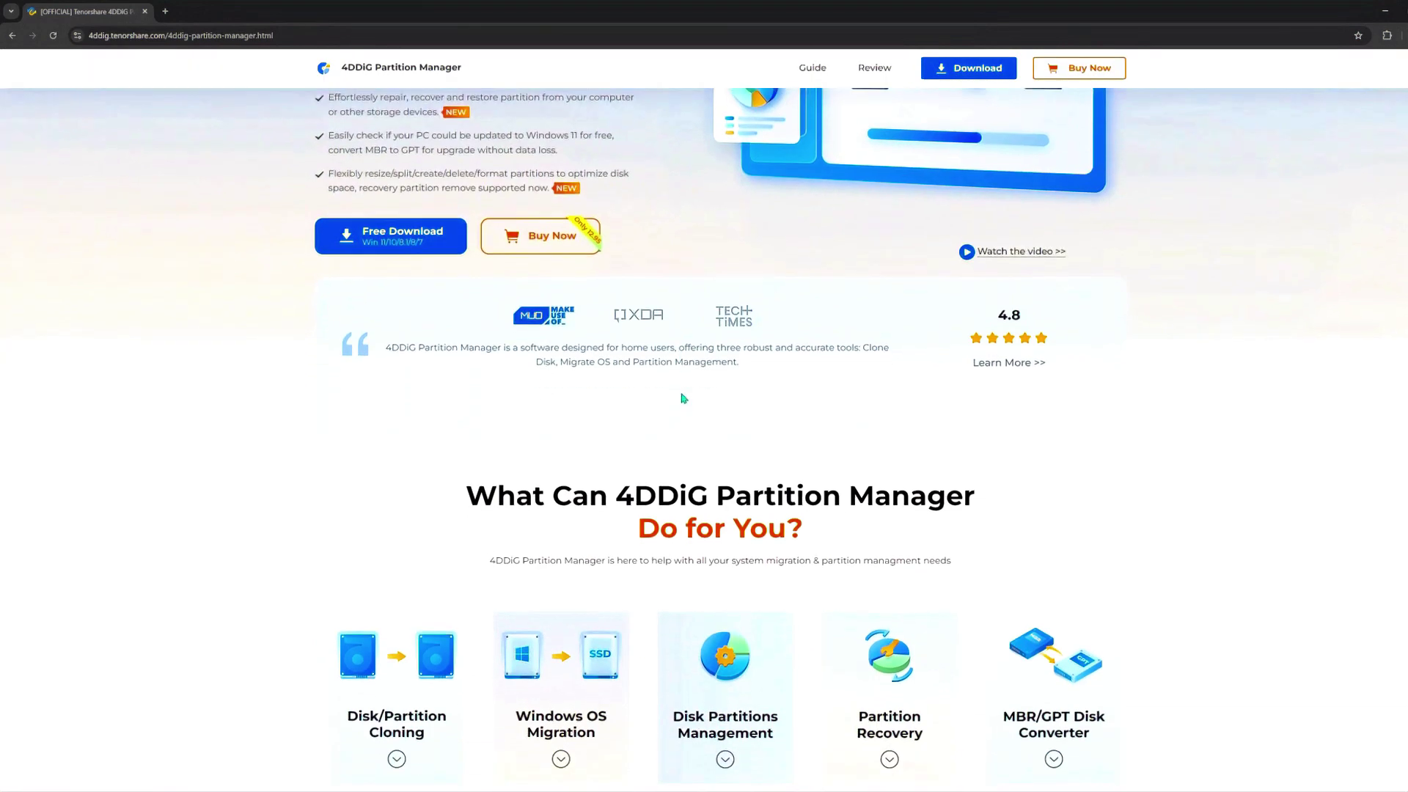
{"action": "scroll", "coordinate": [682, 398], "scroll_direction": "down", "scroll_amount": 2}
{"action": "scroll", "coordinate": [682, 399], "scroll_direction": "down", "scroll_amount": 1}
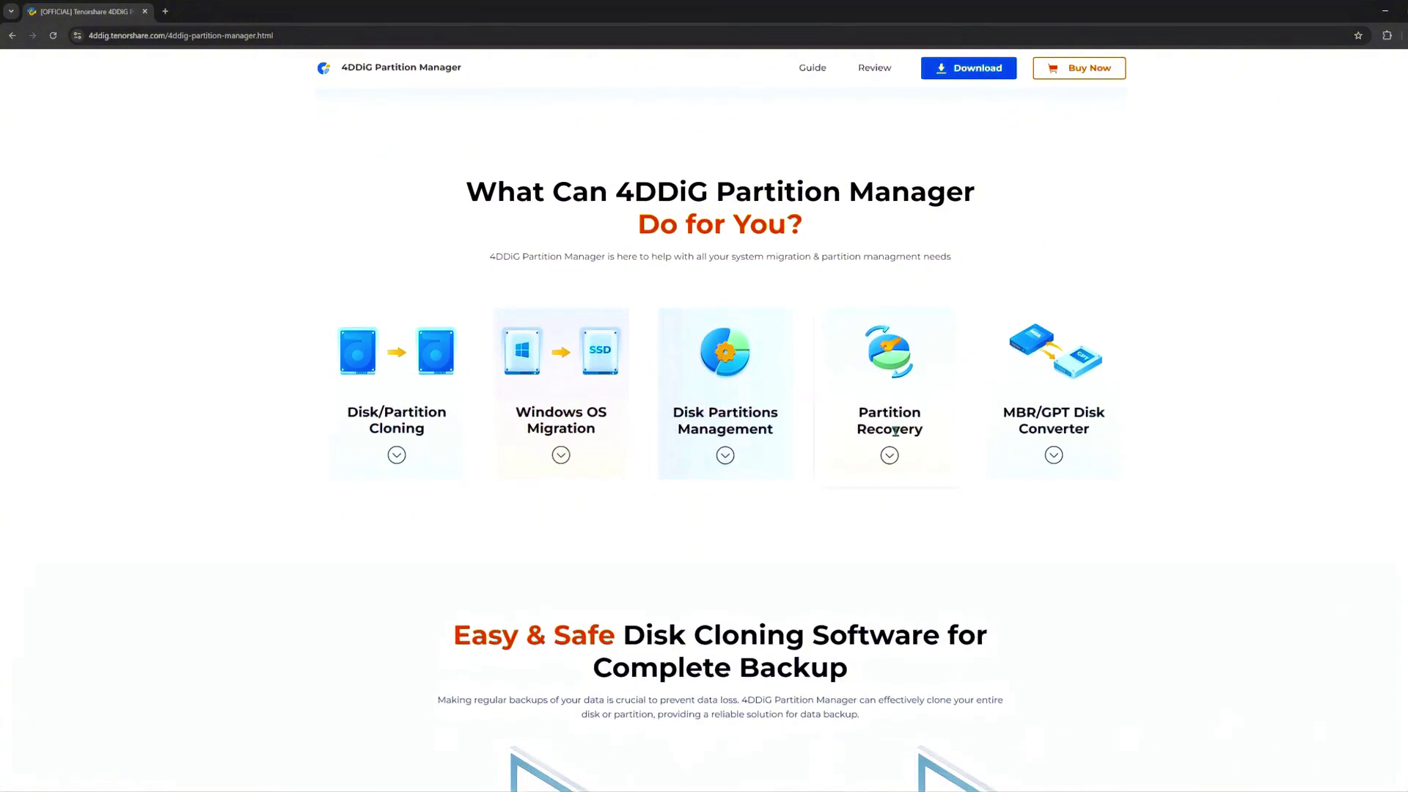
{"action": "scroll", "coordinate": [1034, 605], "scroll_direction": "down", "scroll_amount": 6}
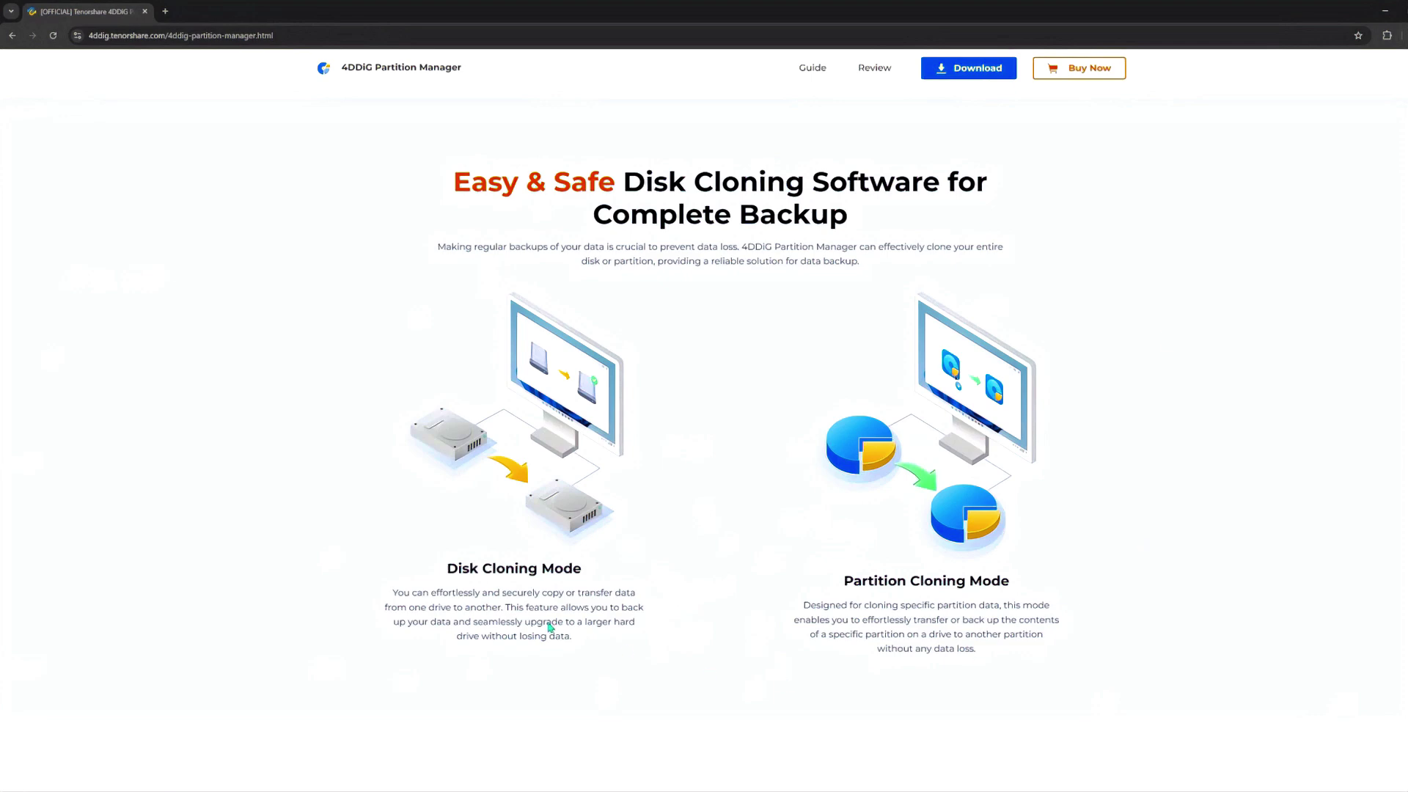
{"action": "scroll", "coordinate": [1080, 537], "scroll_direction": "down", "scroll_amount": 9}
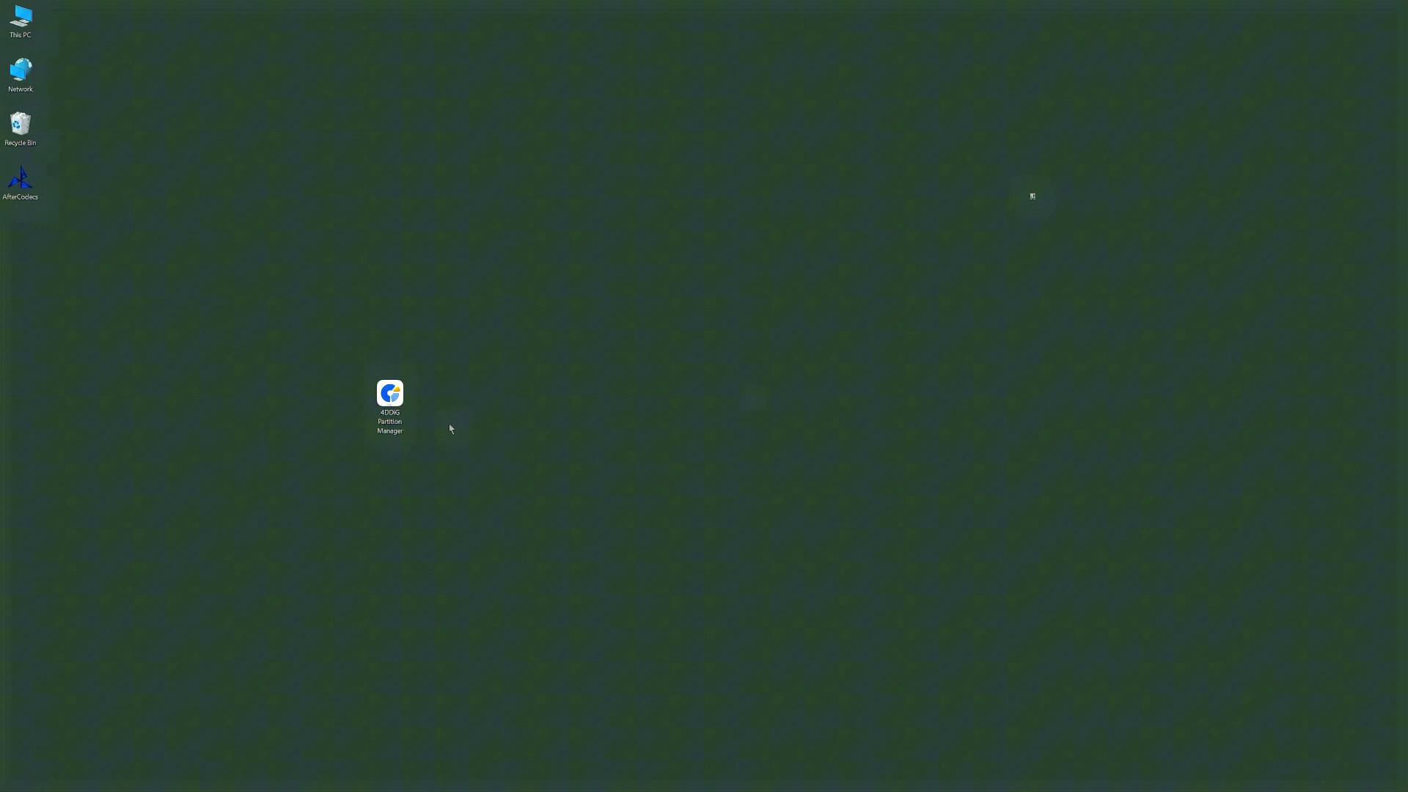
Step: Launch 4DDiG Partition Manager from the desktop and open Windows 11 Upgrade under Windows Download and Upgrade
{"action": "left_click", "coordinate": [403, 418]}
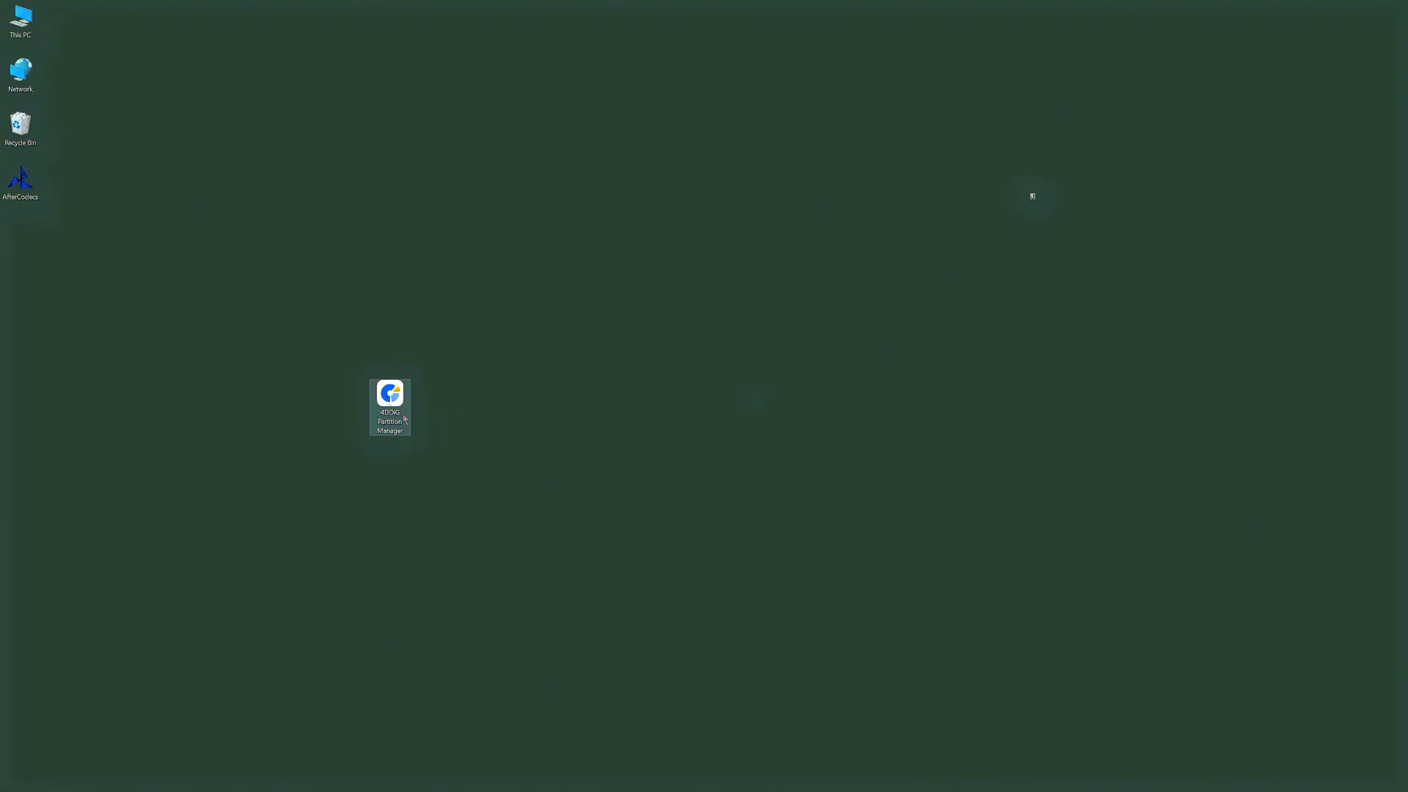
{"action": "double_click", "coordinate": [405, 418]}
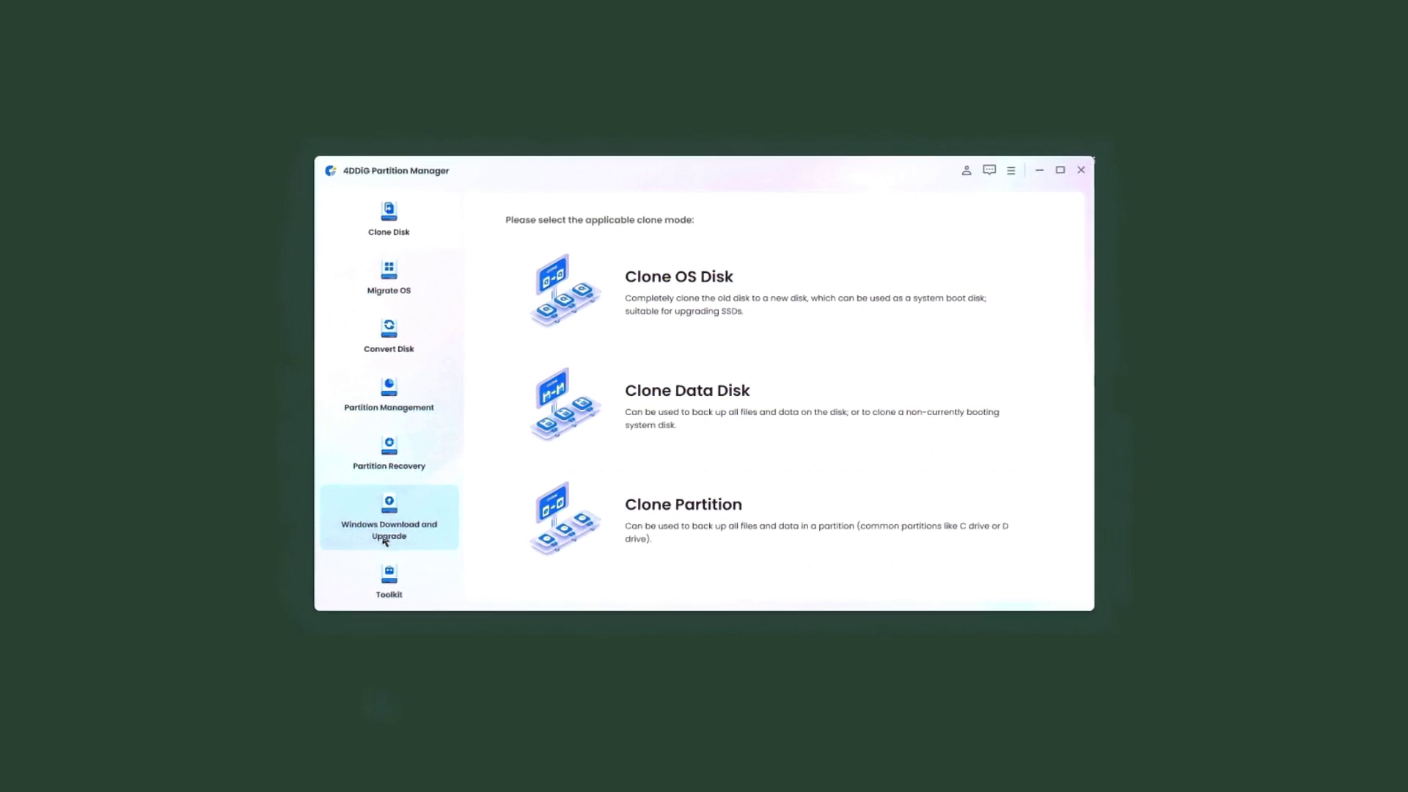
{"action": "left_click", "coordinate": [405, 534]}
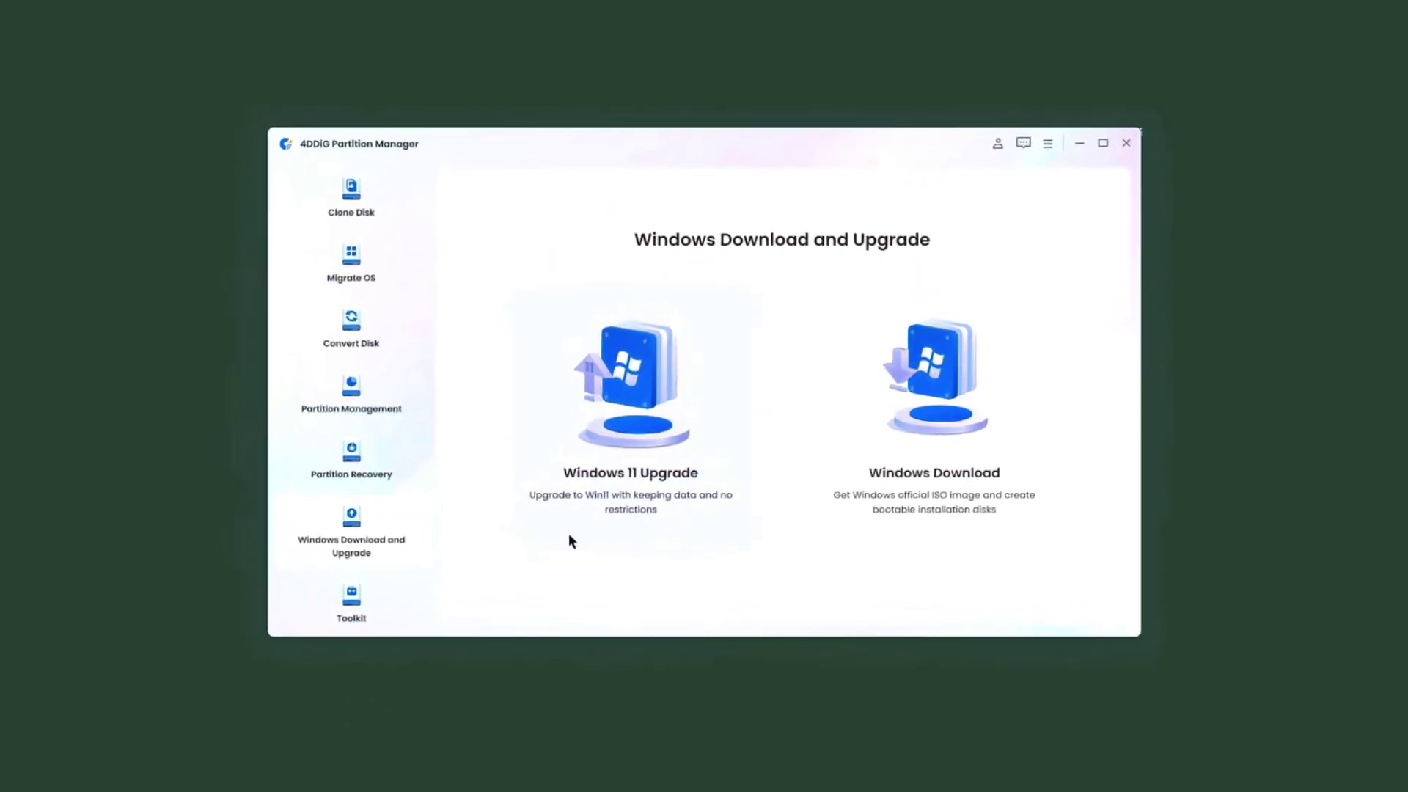
{"action": "left_click", "coordinate": [702, 508]}
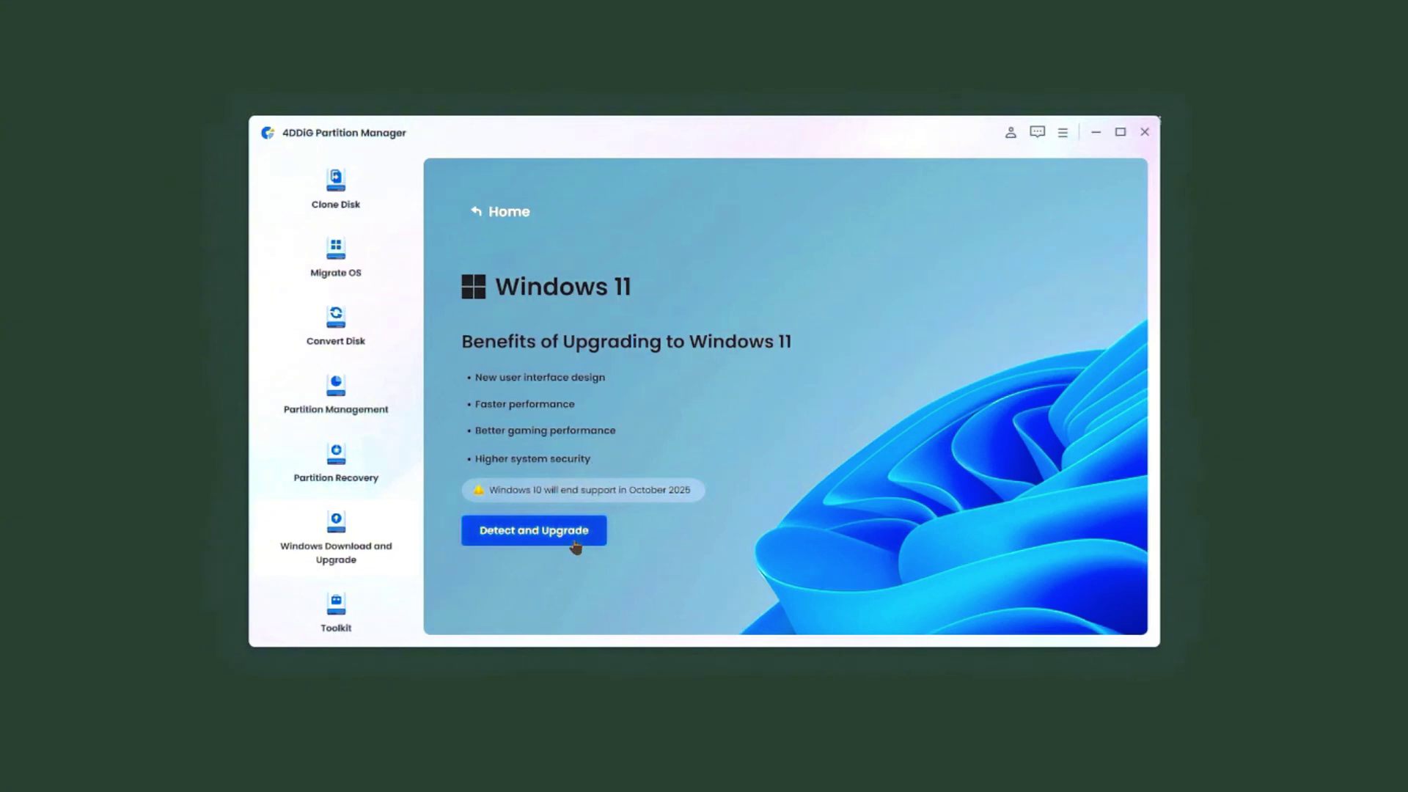
Step: Run the Windows 11 upgrade detection and review the full list of compatibility checks
{"action": "left_click", "coordinate": [531, 543]}
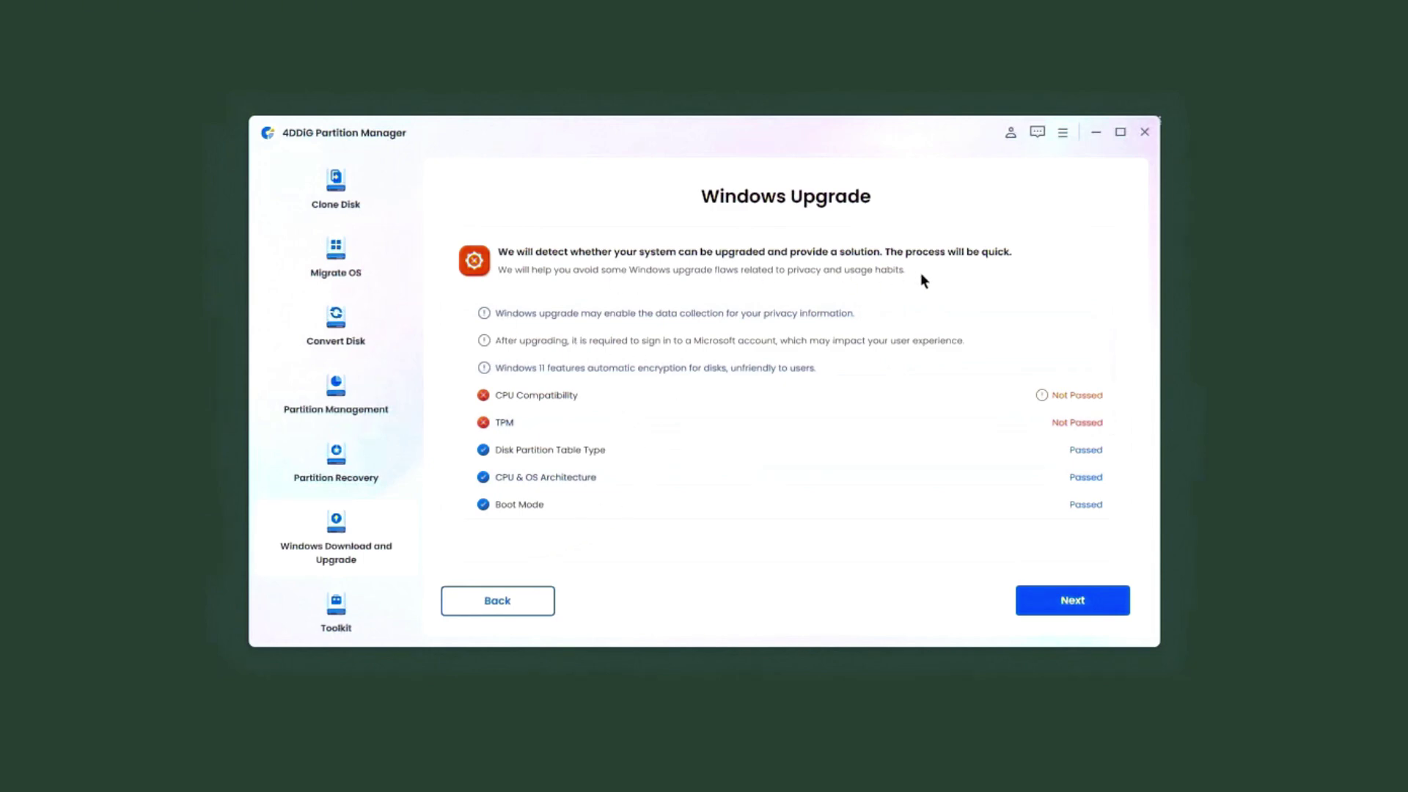
{"action": "scroll", "coordinate": [689, 425], "scroll_direction": "down", "scroll_amount": 3}
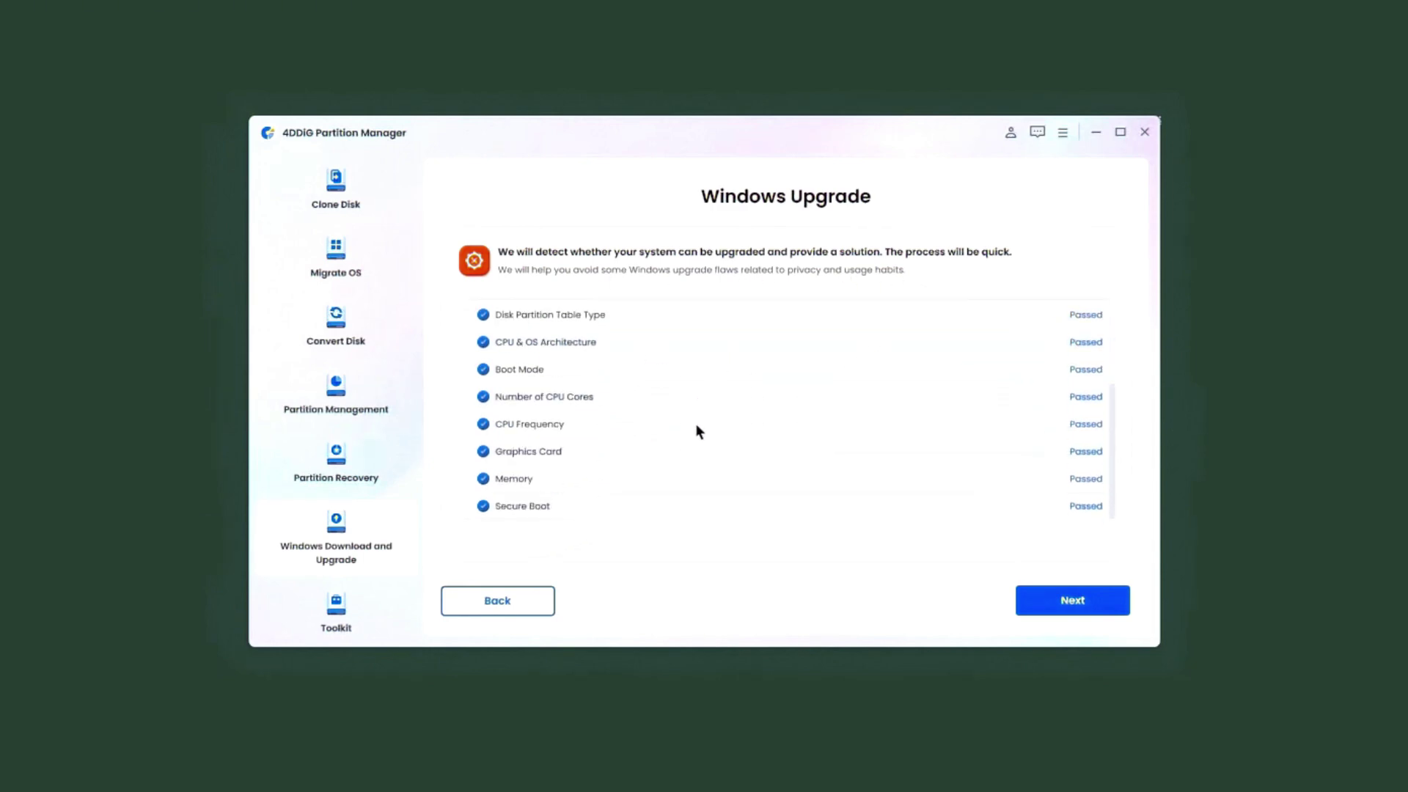
{"action": "scroll", "coordinate": [695, 433], "scroll_direction": "up", "scroll_amount": 3}
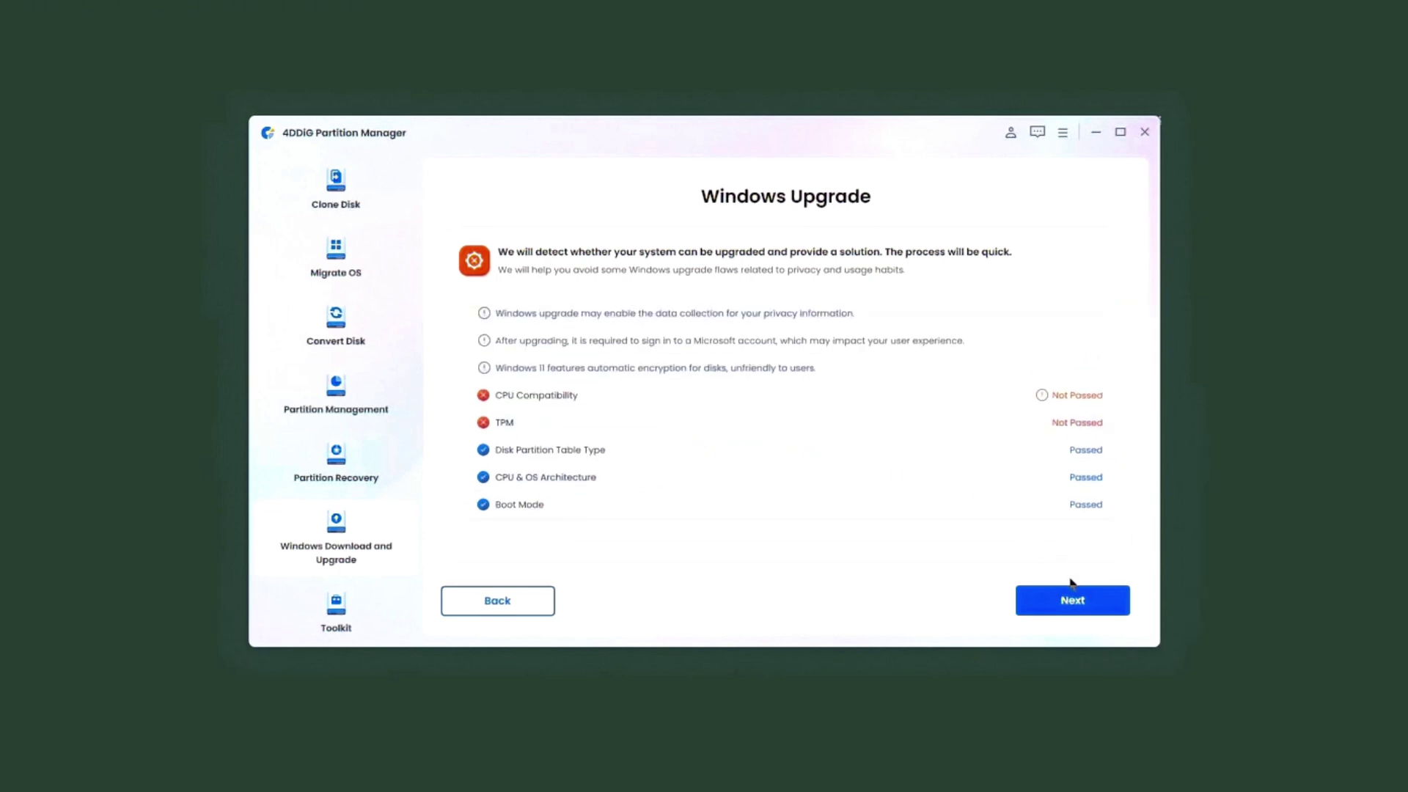
Step: Continue to the Windows 10 to Windows 11 upgrade, set its language to English (United States), and start upgrading
{"action": "left_click", "coordinate": [1073, 611]}
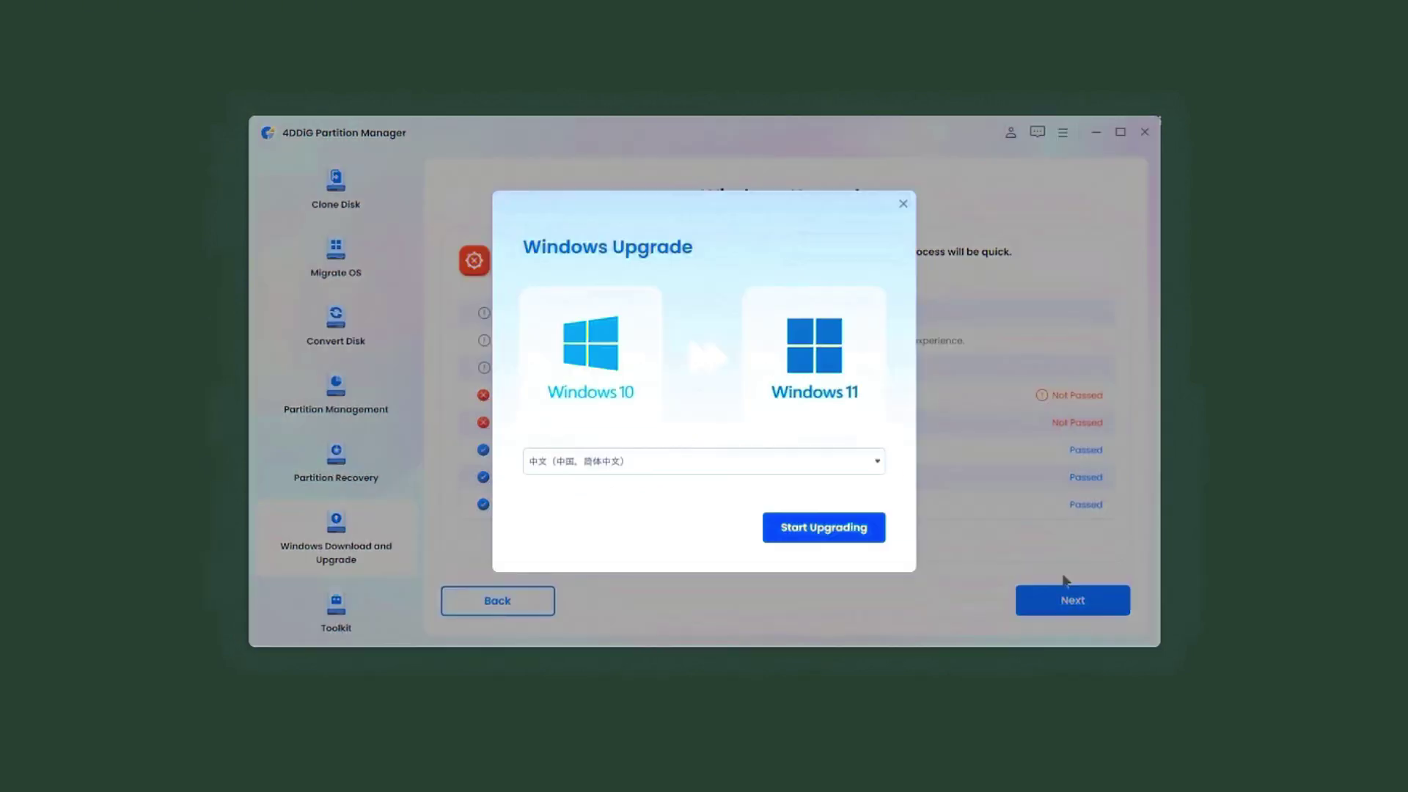
{"action": "left_click", "coordinate": [877, 463]}
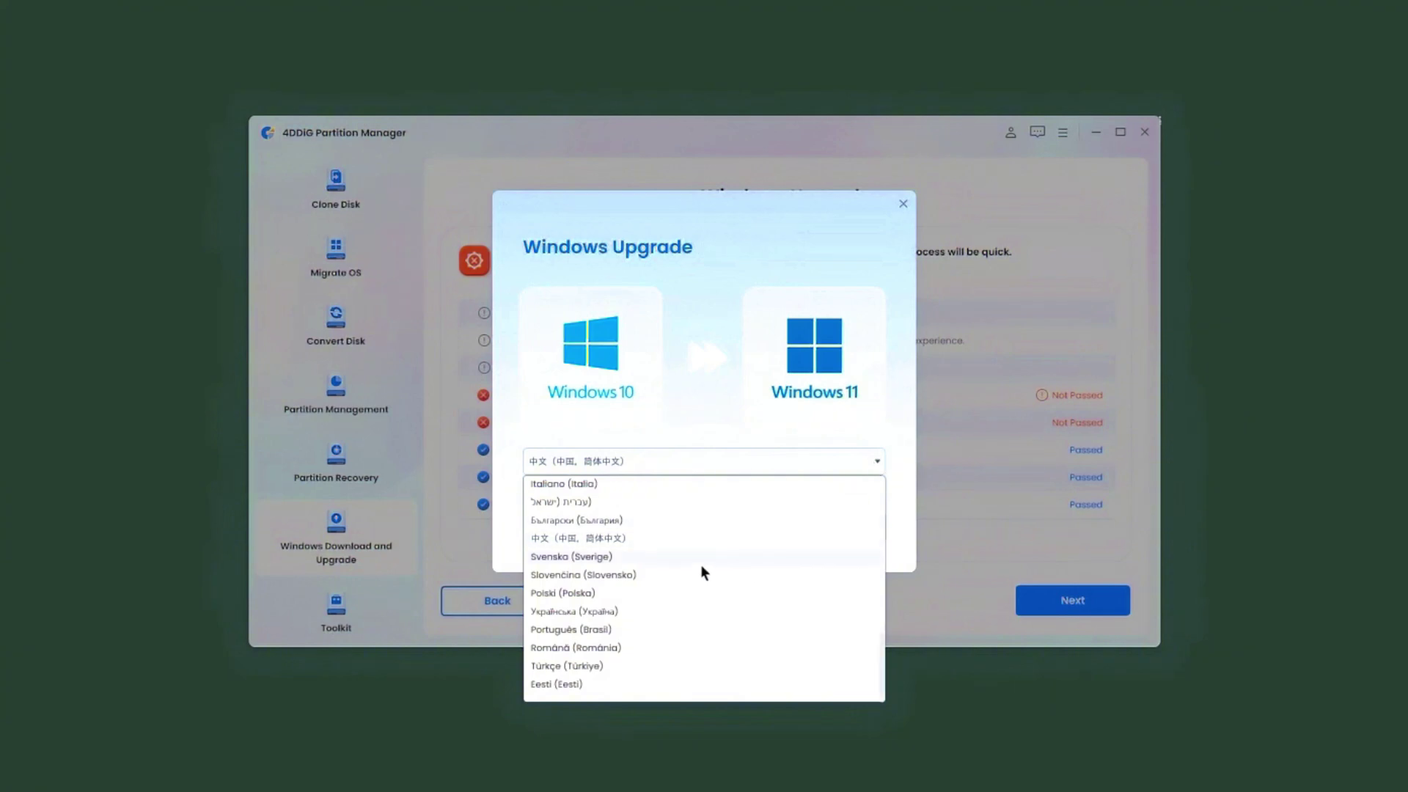
{"action": "left_click", "coordinate": [635, 575]}
{"action": "left_click", "coordinate": [871, 463]}
{"action": "scroll", "coordinate": [637, 599], "scroll_direction": "up", "scroll_amount": 10}
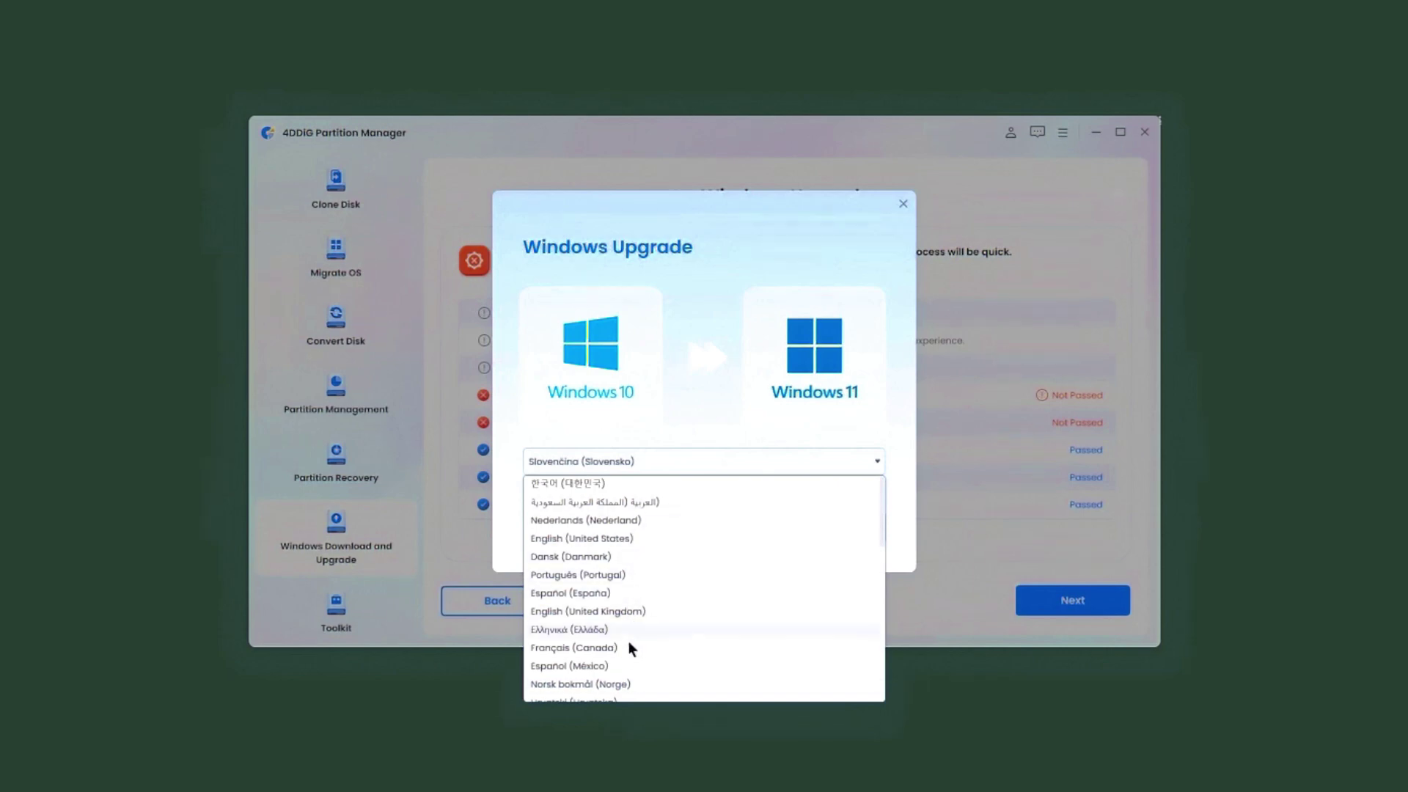
{"action": "left_click", "coordinate": [627, 539]}
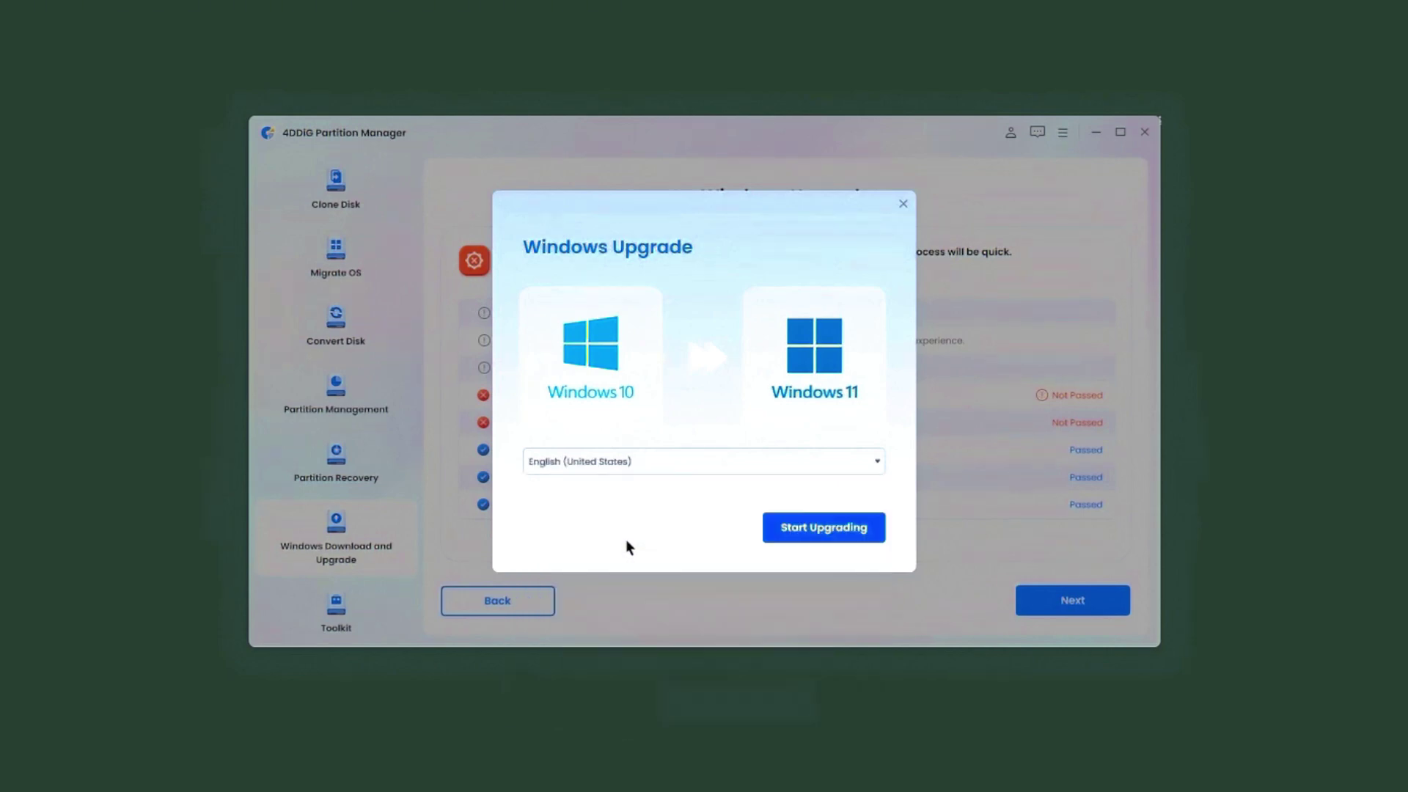
{"action": "left_click", "coordinate": [834, 537]}
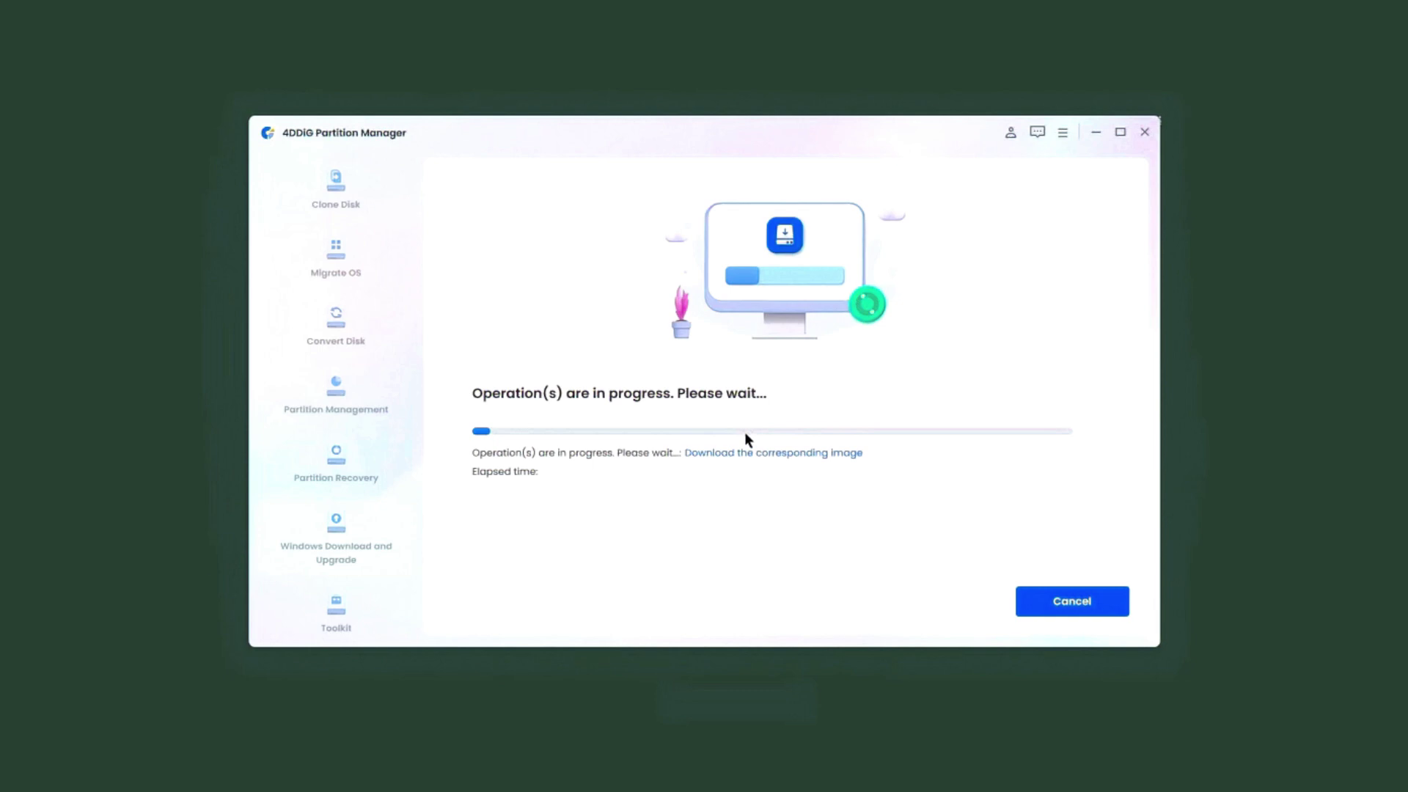